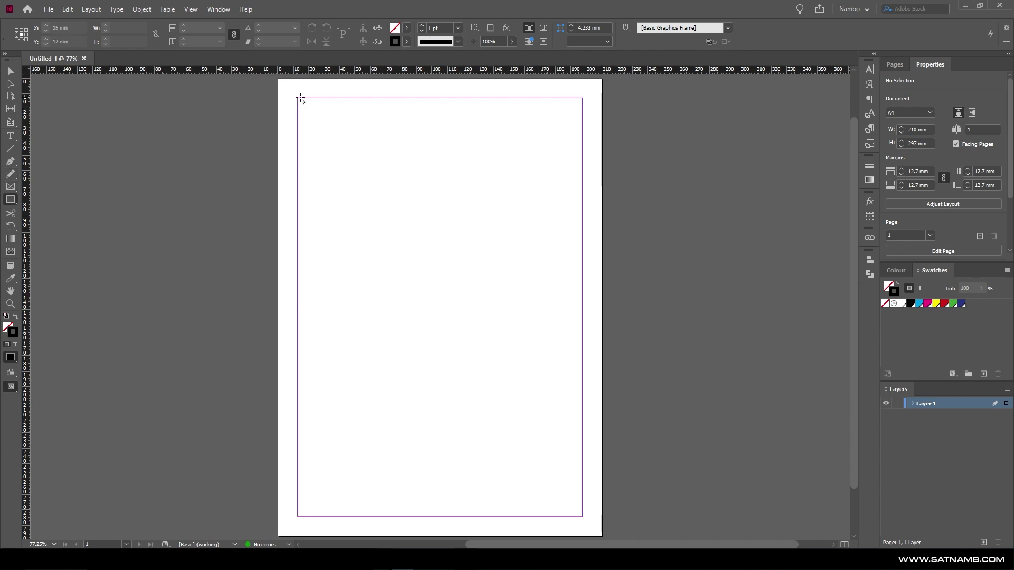
Draw a three-by-three grid of rectangle frames filling the page margins.
mouse_move(298, 97)
left_mouse_down()
mouse_move(559, 496)
mouse_move(581, 500)
mouse_move(586, 518)
mouse_move(442, 283)
mouse_move(541, 386)
mouse_move(484, 355)
mouse_move(597, 498)
mouse_move(579, 457)
mouse_move(548, 276)
mouse_move(481, 347)
mouse_move(572, 480)
mouse_move(583, 513)
left_mouse_up()
key("Up")
key("Up")
key("Up")
key("Up")
key("Right")
key("Right")
key("Right")
key("Down")
key("Down")
key("Down")
key("Up")
key("Right")
key("Left")
key("Left")
Adjust the gutters between the nine frames and give them a solid black fill.
key("ctrl+Left")
key("ctrl+Left")
key("ctrl+Down")
key("ctrl+Down")
key("ctrl+Right")
key("ctrl+Right")
key("ctrl+Right")
key("ctrl+Right")
key("ctrl+Up")
key("ctrl+Up")
key("ctrl+Up")
key("ctrl+Up")
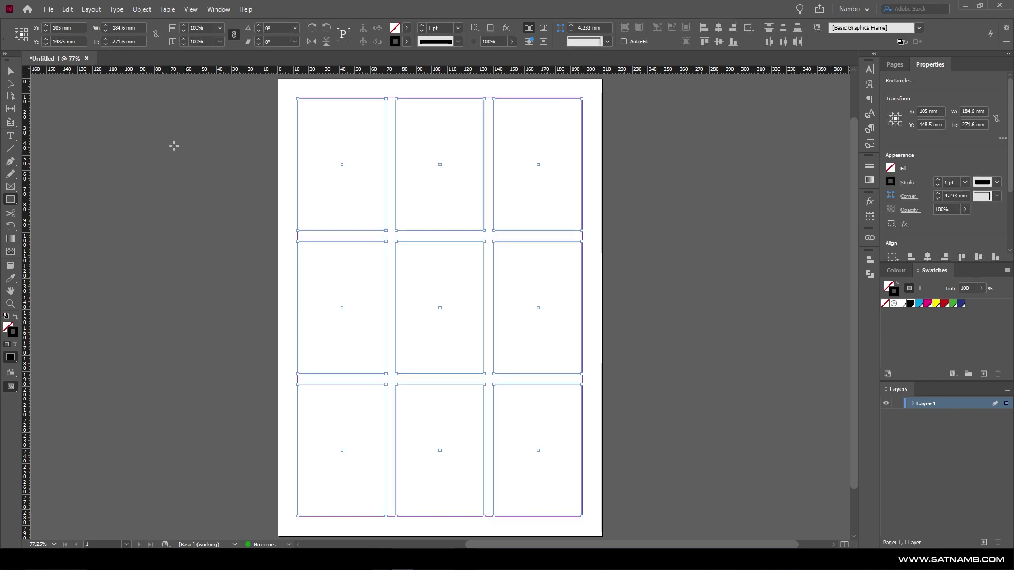
left_click(16, 316)
With the Gap tool, shorten the top row, lower the bottom gap and widen the left column.
key("u")
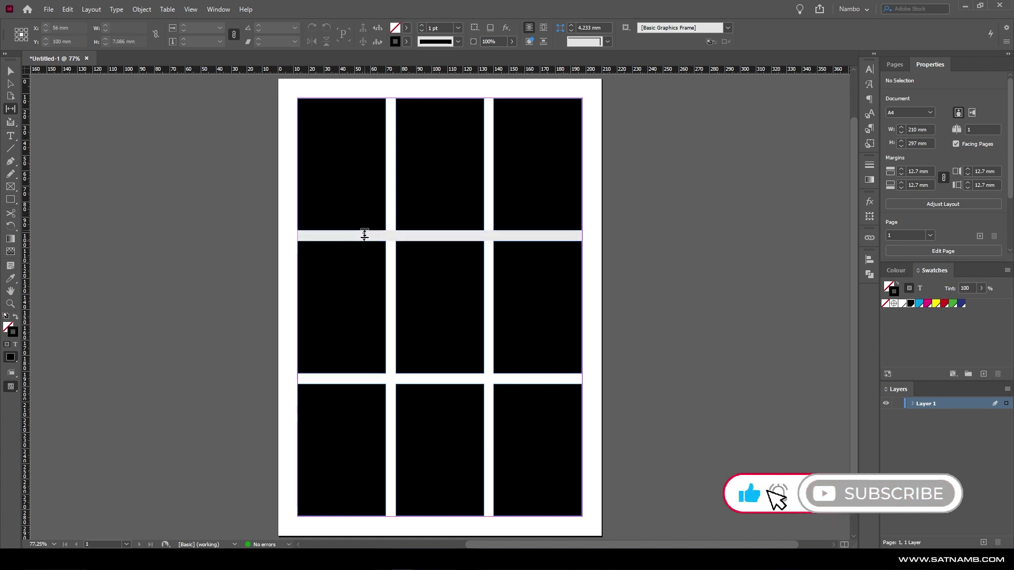
left_click_drag(362, 235, 363, 162)
left_click_drag(350, 378, 353, 429)
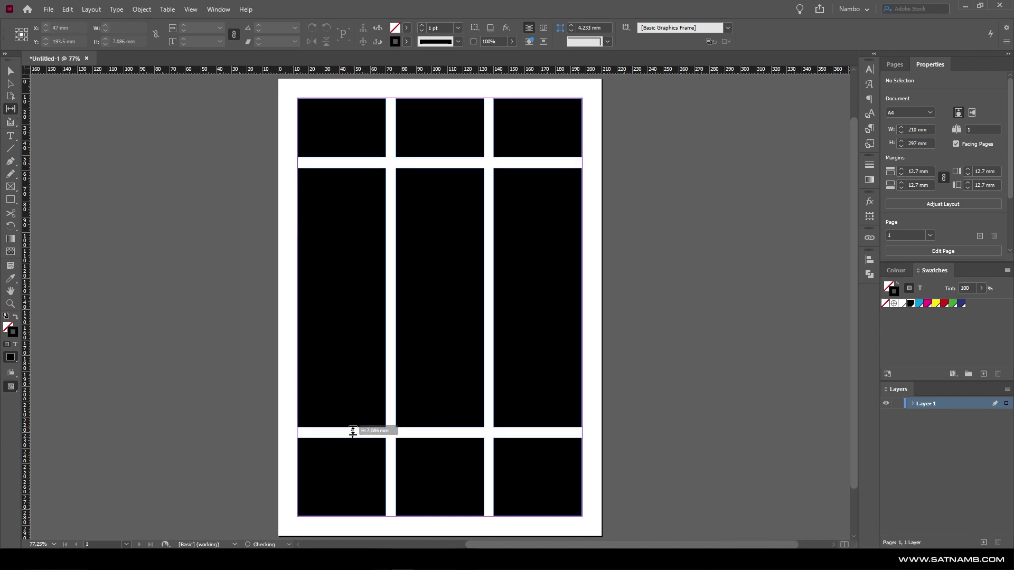
left_click_drag(391, 369, 439, 372)
left_click_drag(489, 349, 537, 347)
left_click_drag(436, 337, 484, 338)
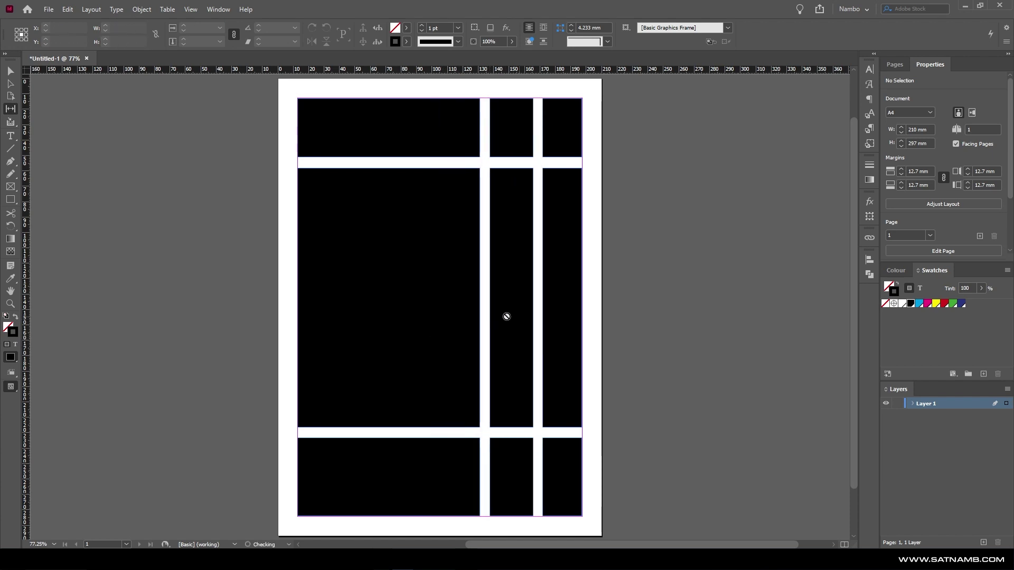
Delete the middle-right frame and shift the empty middle cell left.
left_click(526, 266)
key("Delete")
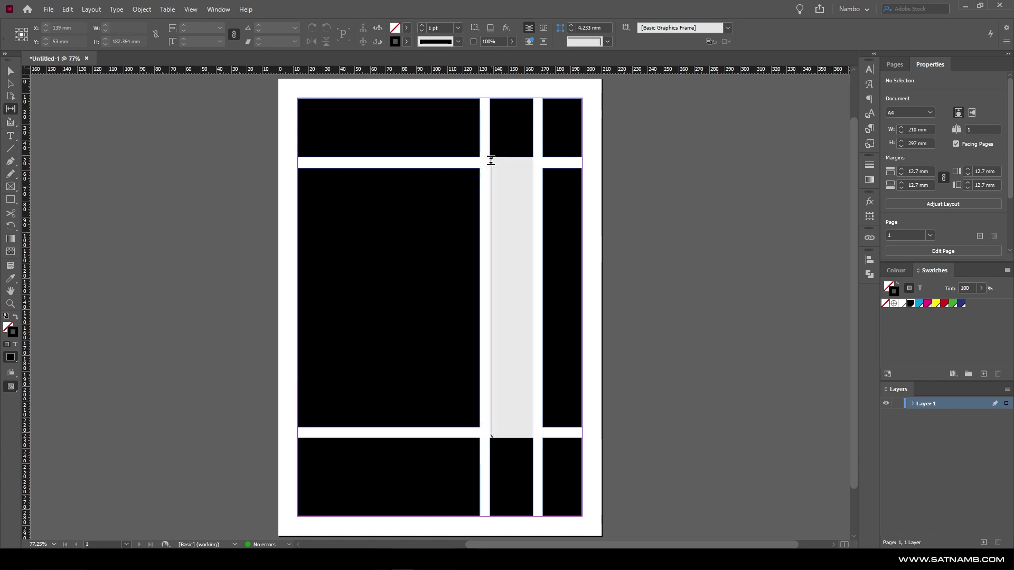
mouse_move(485, 147)
left_mouse_down()
mouse_move(466, 147)
mouse_move(484, 148)
left_mouse_up()
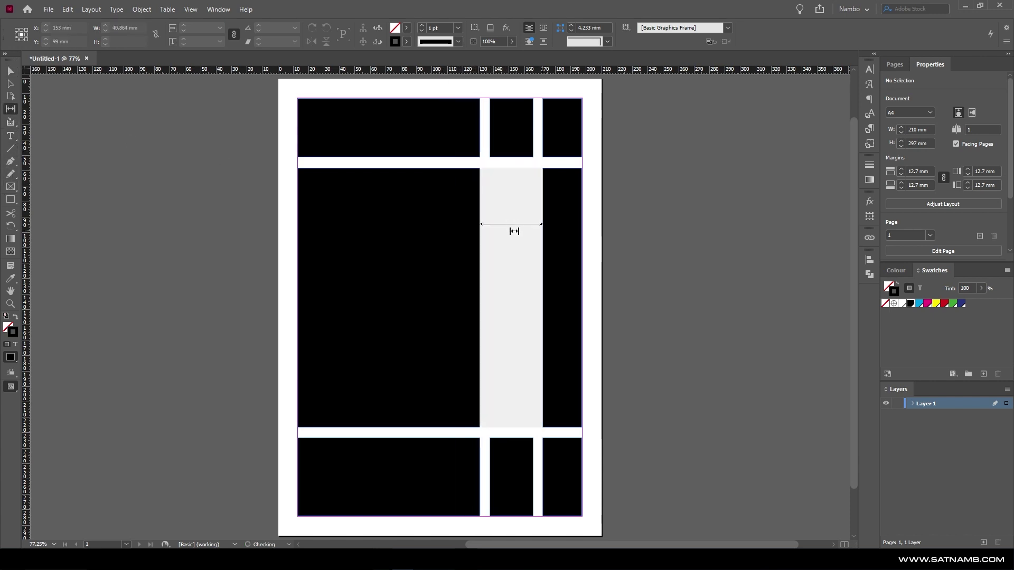
left_click_drag(511, 229, 515, 266)
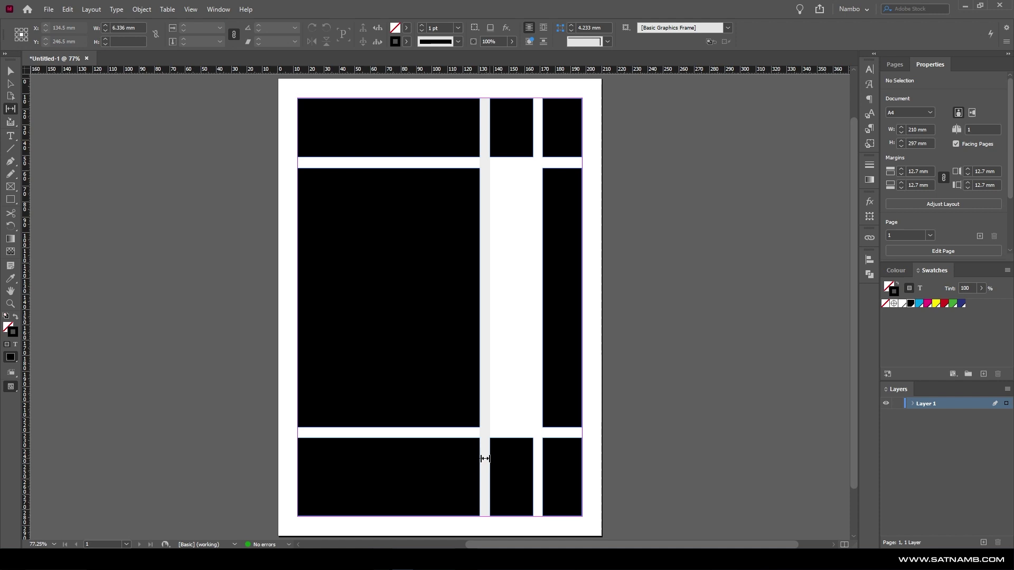
Try moving the vertical gutters, undoing both moves, then raise the lower horizontal gutter.
left_click_drag(482, 460, 364, 452)
key("ctrl+z")
left_click_drag(538, 466, 514, 470)
key("ctrl+z")
left_click_drag(561, 430, 577, 267)
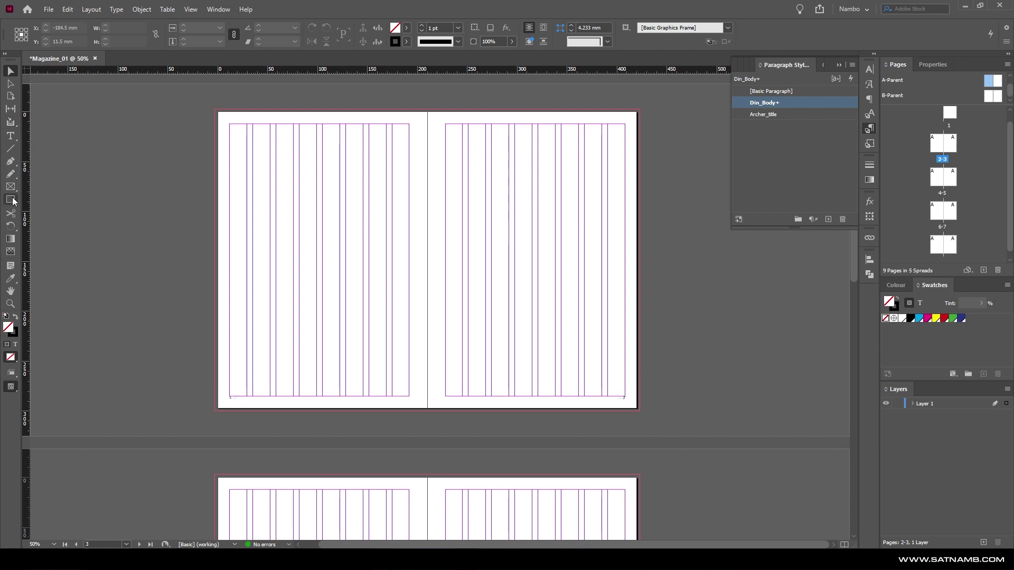
Draw 13 stacked black bars on page 2, stretched to the margins at 179.8 × 272.6 mm.
key("ctrl+equal")
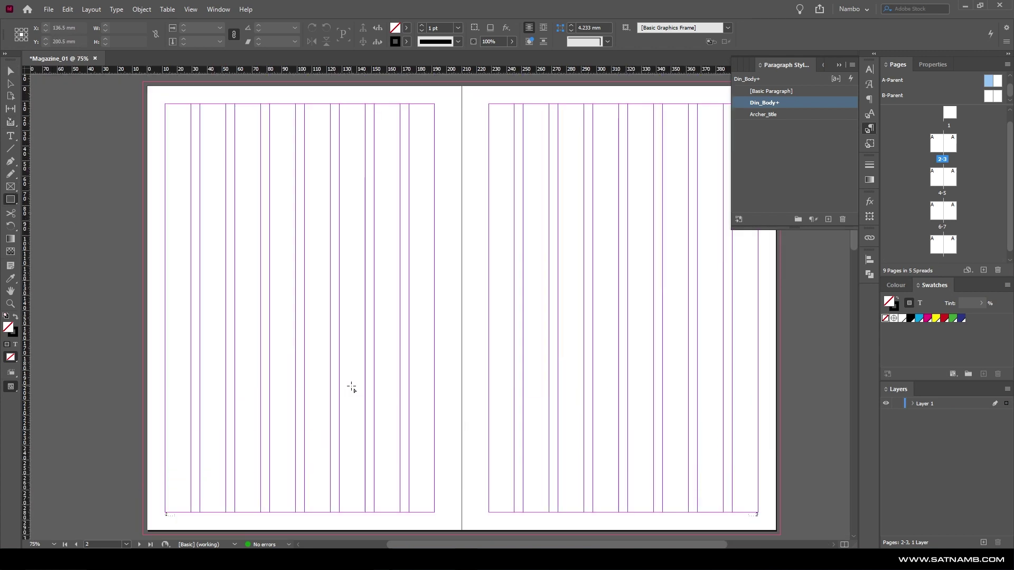
left_click_drag(340, 104, 437, 514)
key("Up")
key("Up")
key("Up")
key("Up")
key("Up")
key("Up")
key("Up")
key("Up")
key("Up")
key("Up")
key("Up")
key("Up")
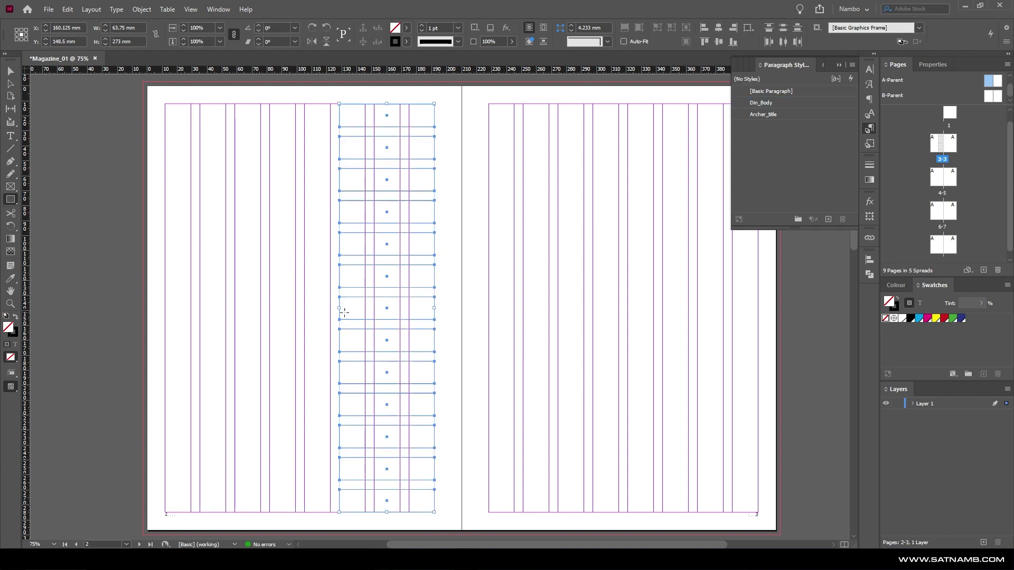
left_click(16, 316)
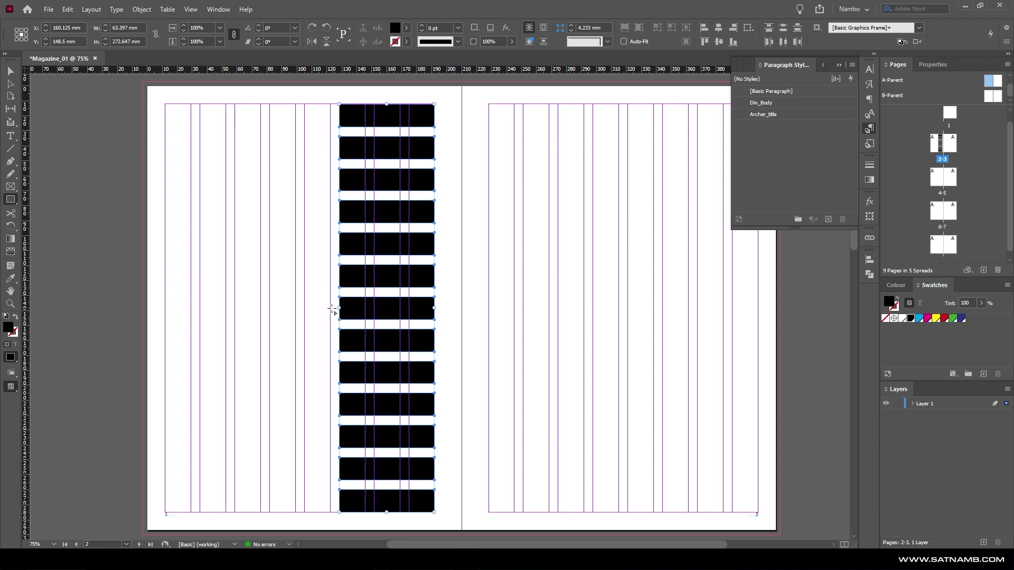
left_click_drag(337, 309, 165, 308)
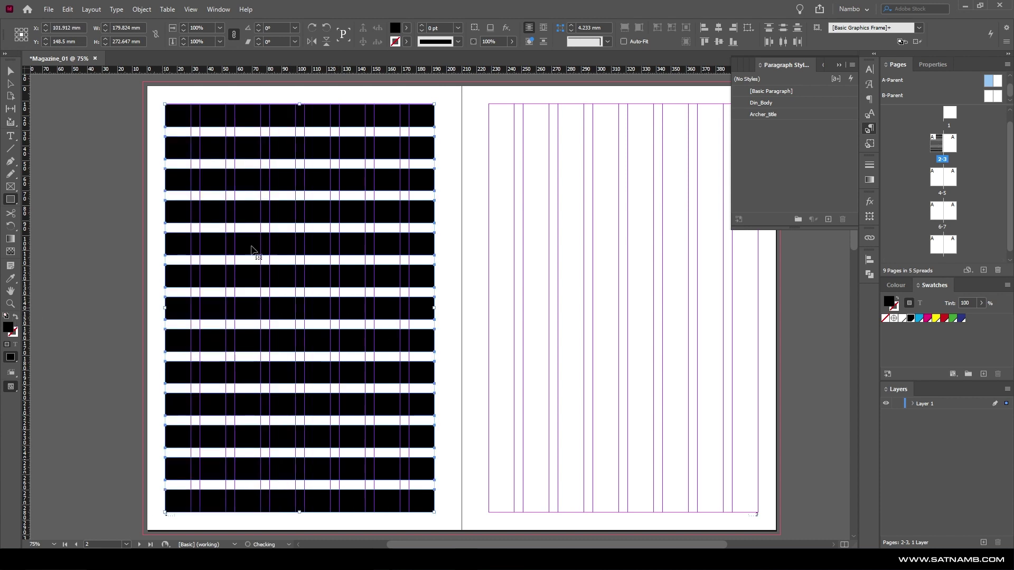
left_click_drag(300, 104, 299, 104)
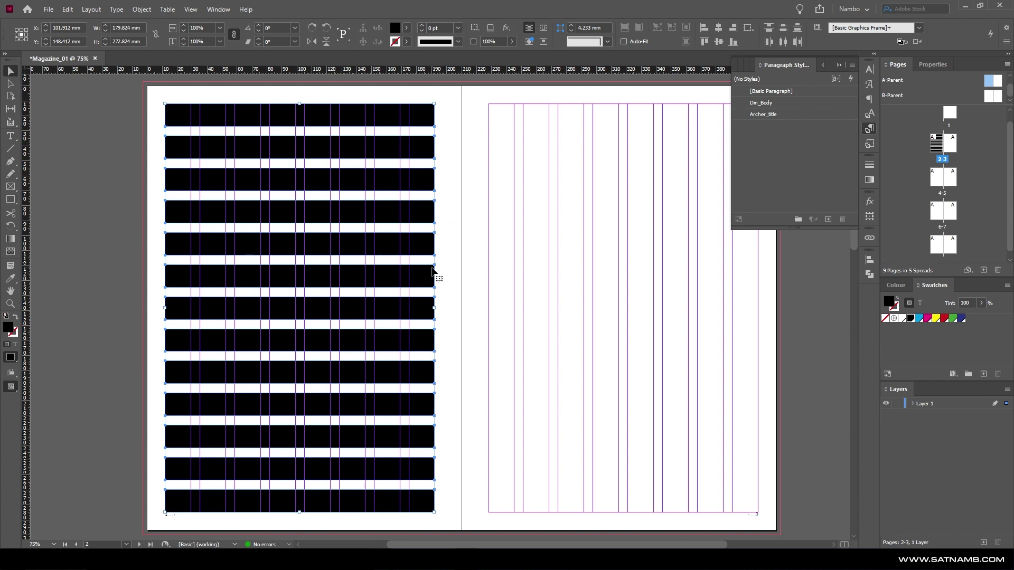
Open the Scripts panel from Window > Utilities and move it over the right page.
left_click(209, 11)
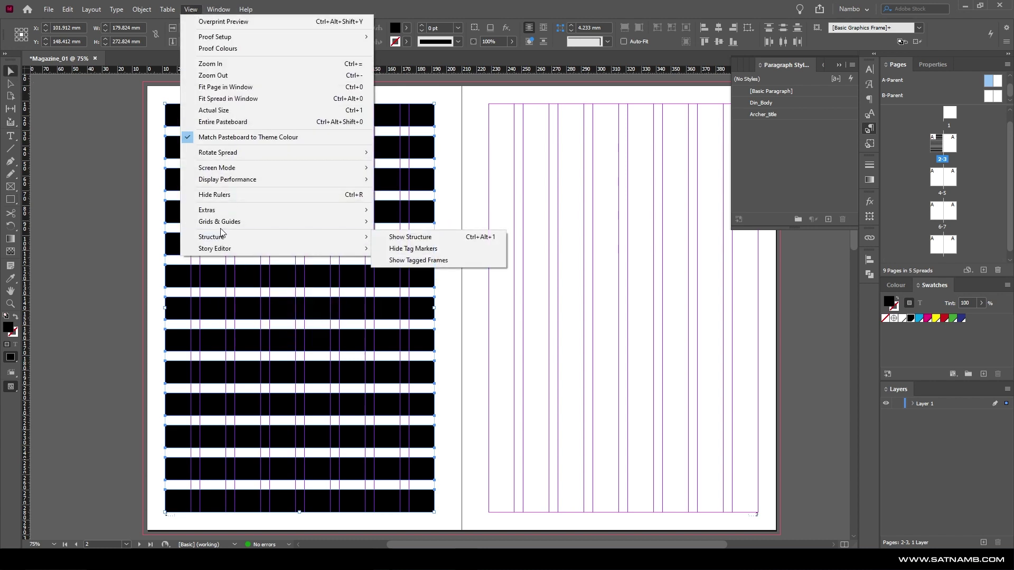
mouse_move(218, 9)
mouse_move(285, 316)
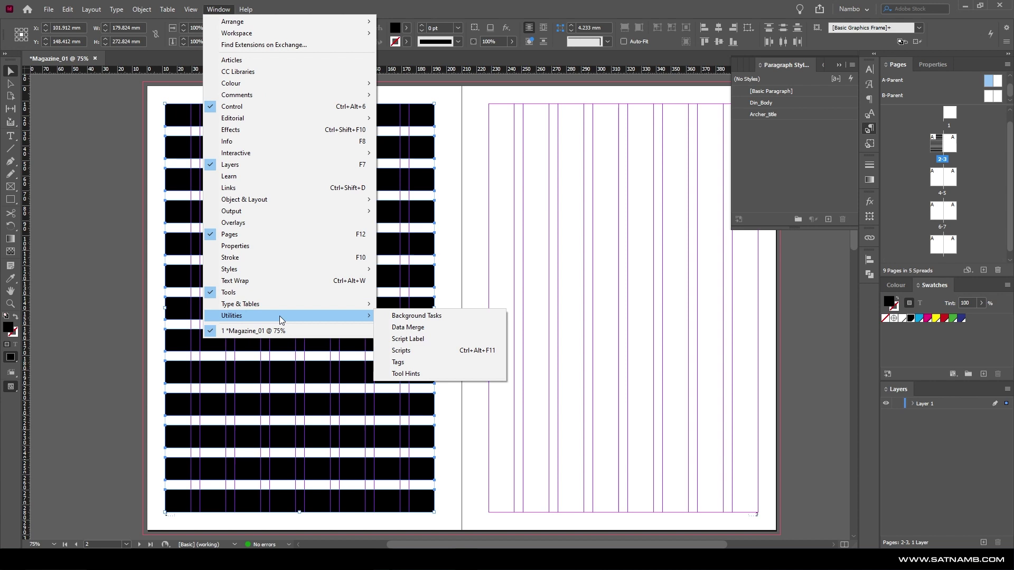
left_click(427, 351)
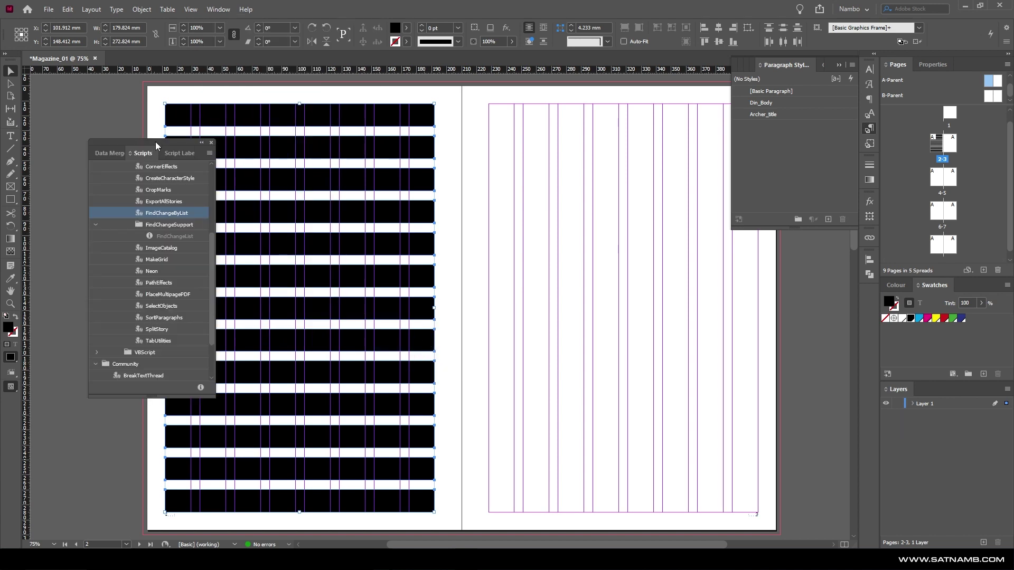
left_click_drag(156, 146, 695, 175)
scroll(694, 329, "up", 4)
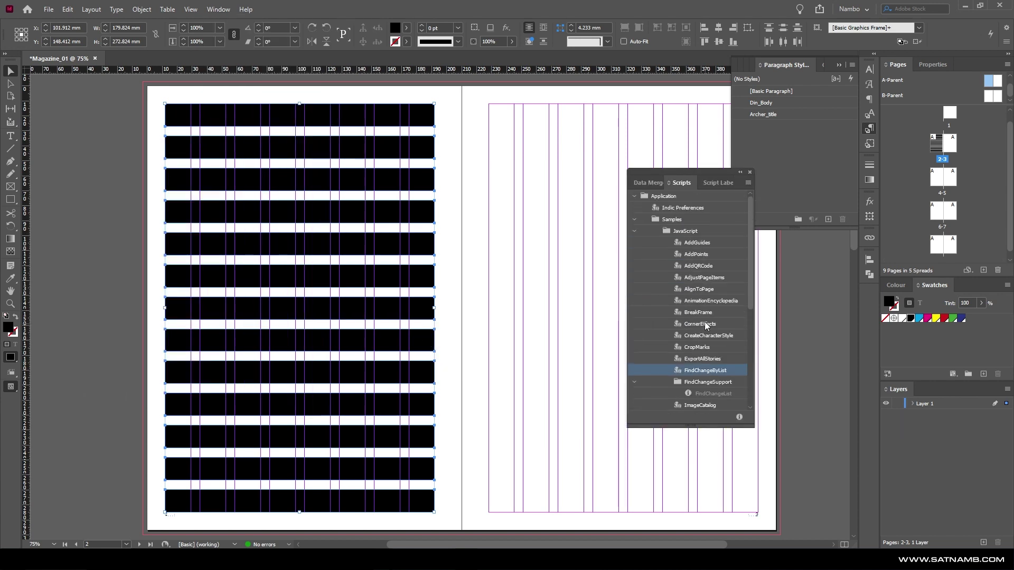
Run AddGuides with only the Top and Bottom options left checked.
double_click(699, 244)
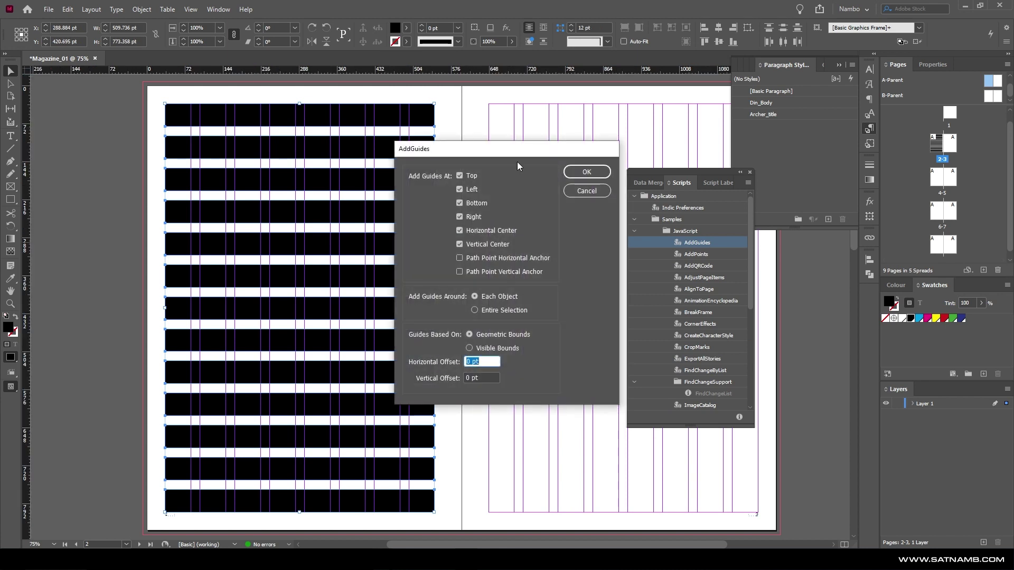
left_click(562, 235)
left_click(559, 249)
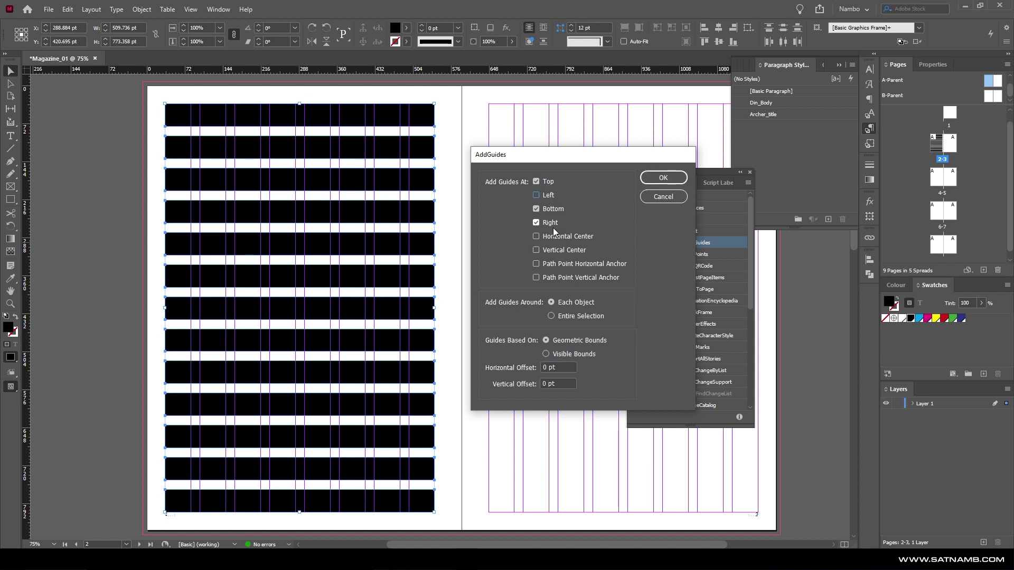
Add guides at each bar's top and bottom, then delete all thirteen black bars.
left_click(663, 178)
left_click(528, 112)
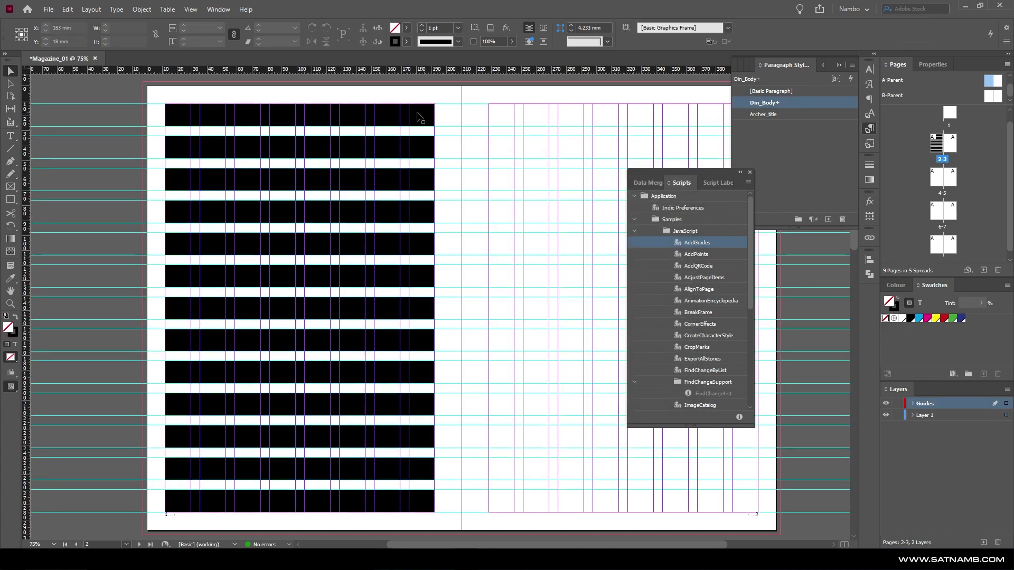
left_click(419, 113)
left_click(425, 154, "shift")
left_click(422, 179, "shift")
left_click(421, 211, "shift")
left_click(419, 246, "shift")
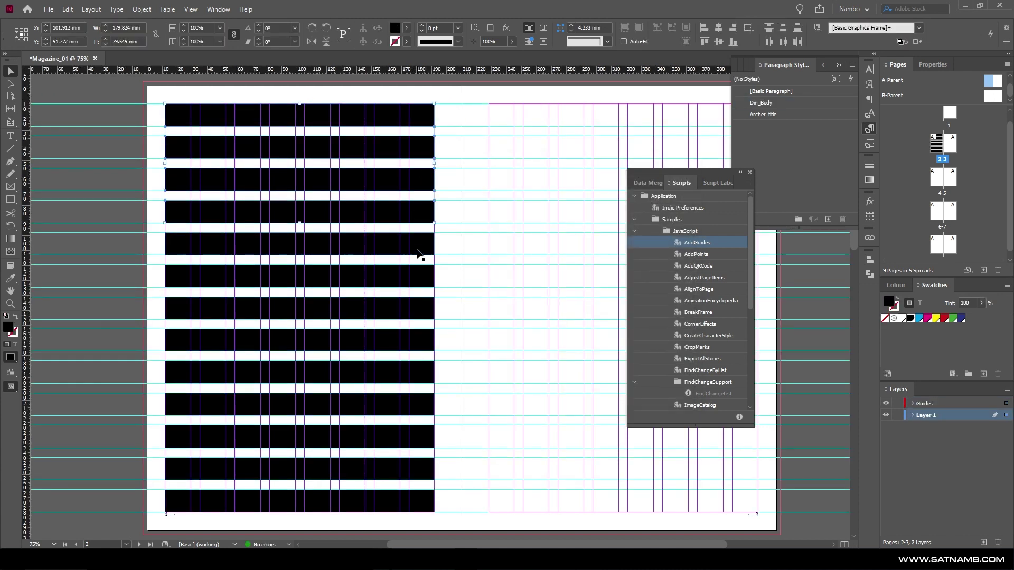
left_click(421, 278, "shift")
left_click(423, 311, "shift")
left_click(422, 340, "shift")
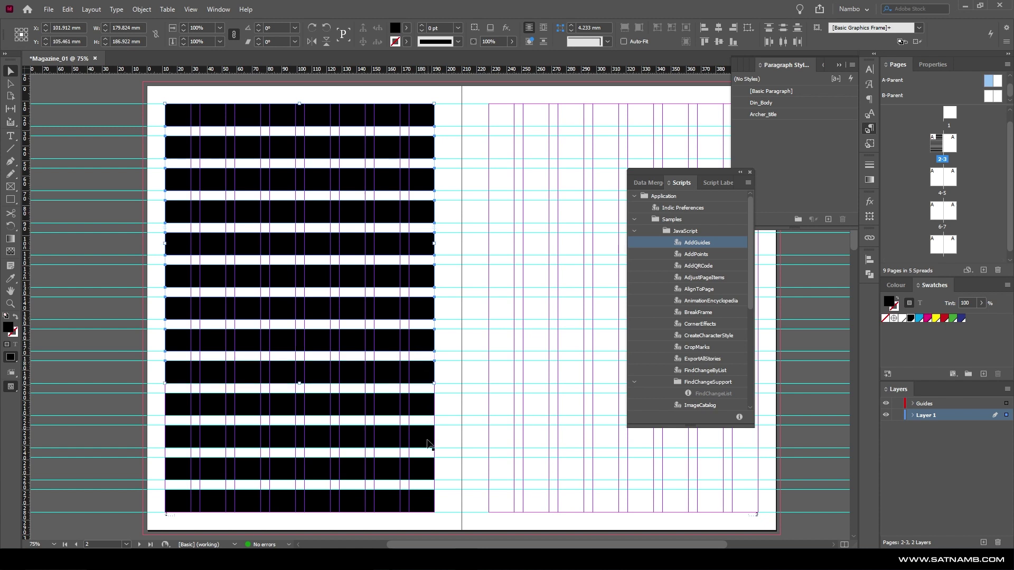
left_click(423, 405, "shift")
left_click(424, 440, "shift")
left_click(426, 470, "shift")
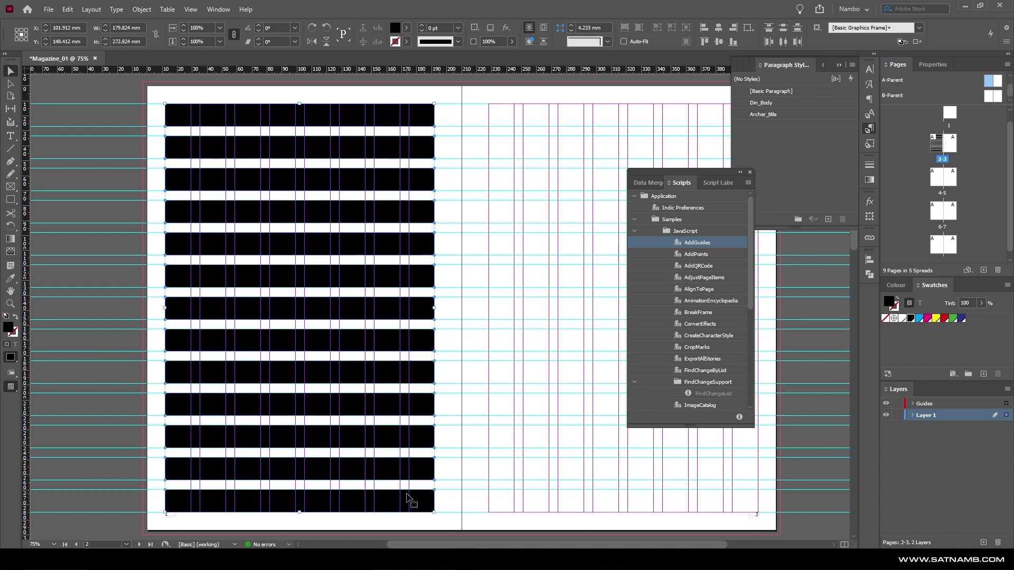
key("Delete")
Close the Scripts panel, re-centre the spread and lock the guides.
left_click(751, 172)
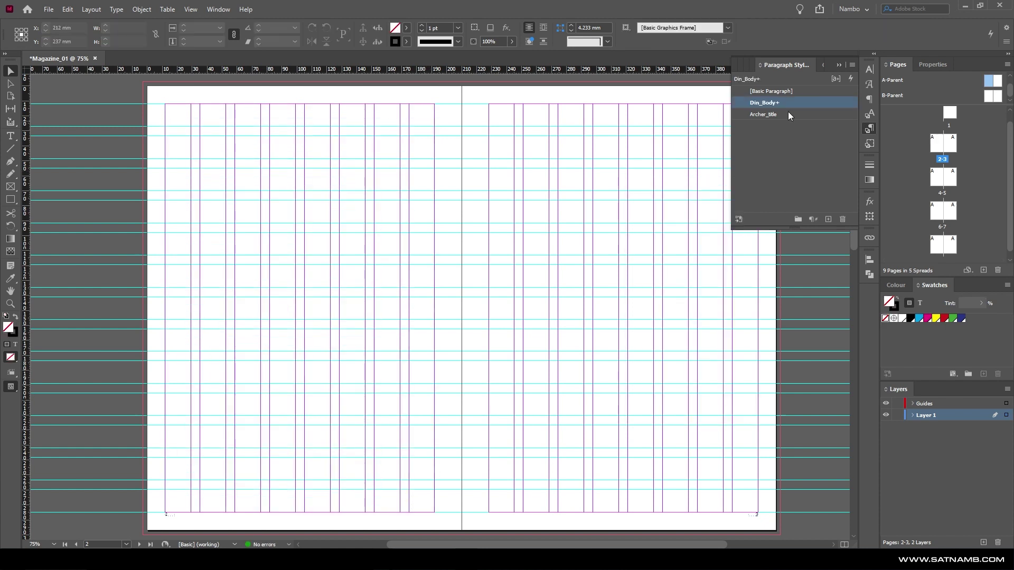
left_click_drag(686, 233, 635, 292)
left_click_drag(537, 277, 491, 294)
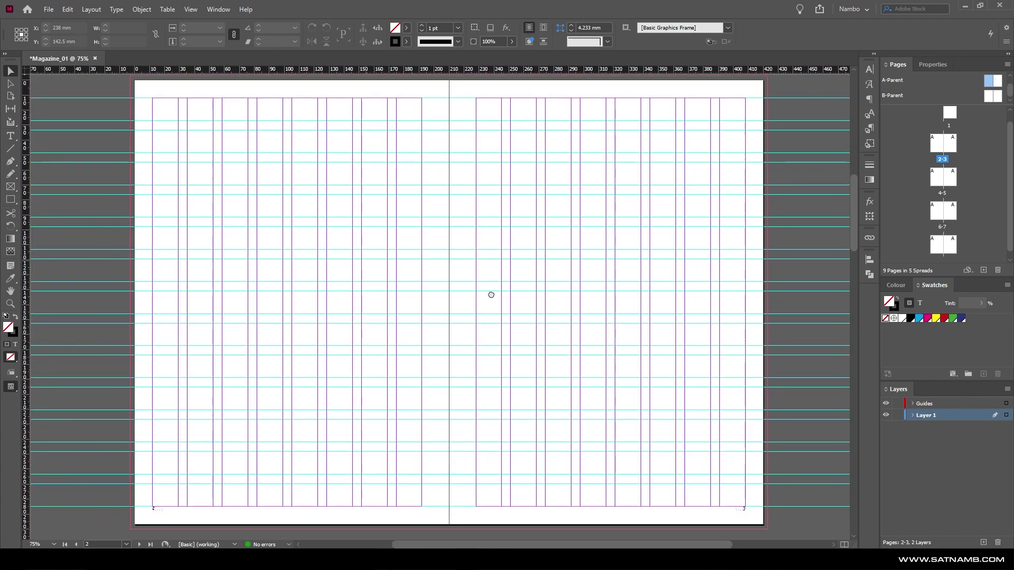
right_click(207, 207)
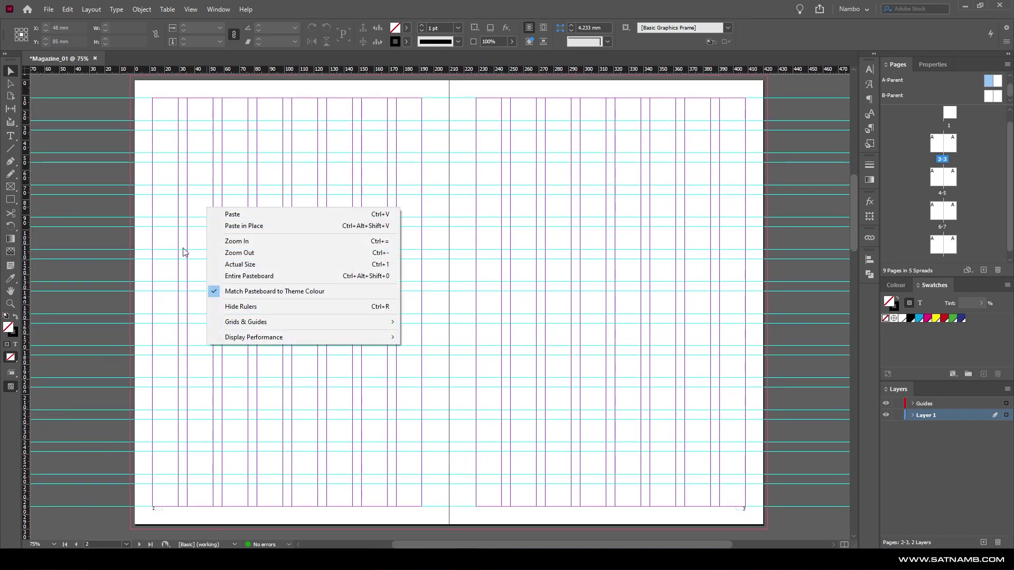
mouse_move(361, 325)
left_click(441, 335)
Zoom out to show two spreads and hide the guides via Grids & Guides.
key("ctrl+minus")
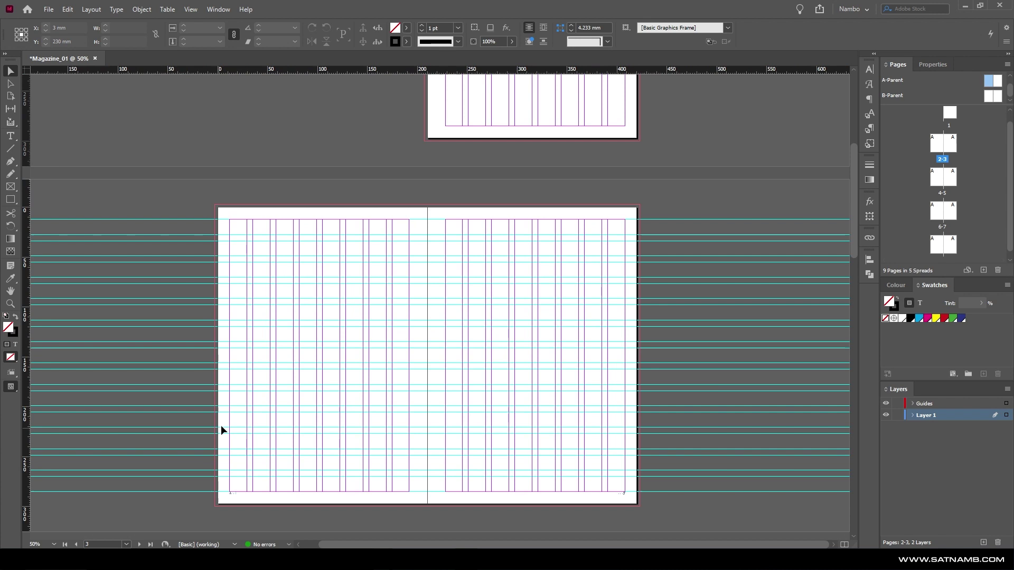
right_click(170, 376)
mouse_move(228, 487)
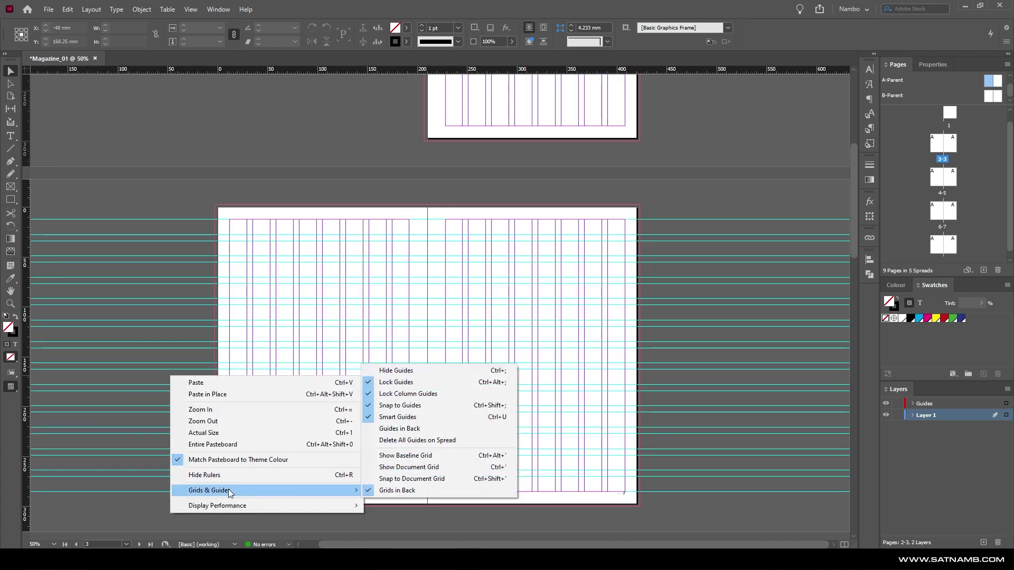
left_click(410, 370)
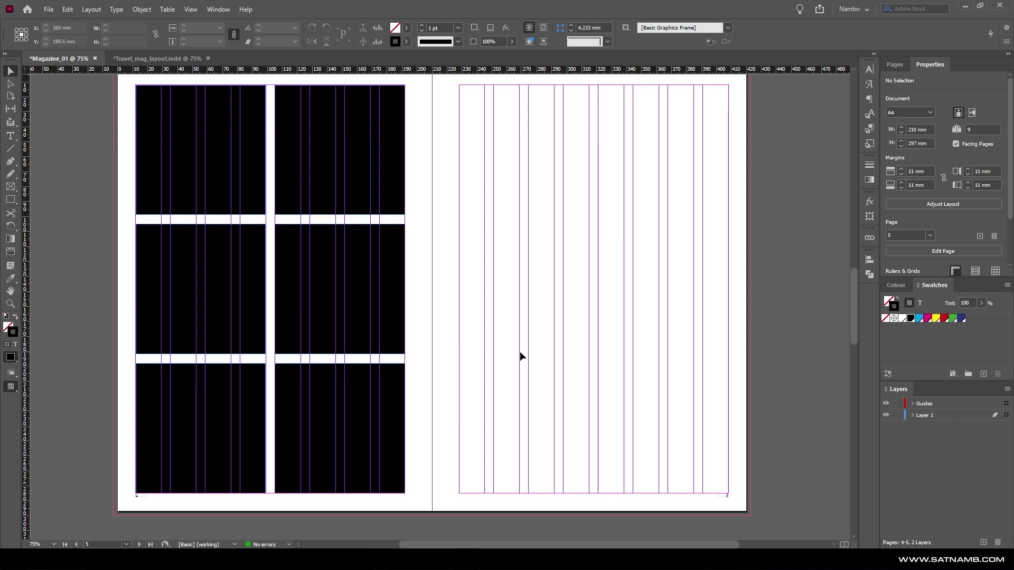
Enable Make Content-Aware Fit the Default Frame Fitting Option in General preferences.
left_click(69, 10)
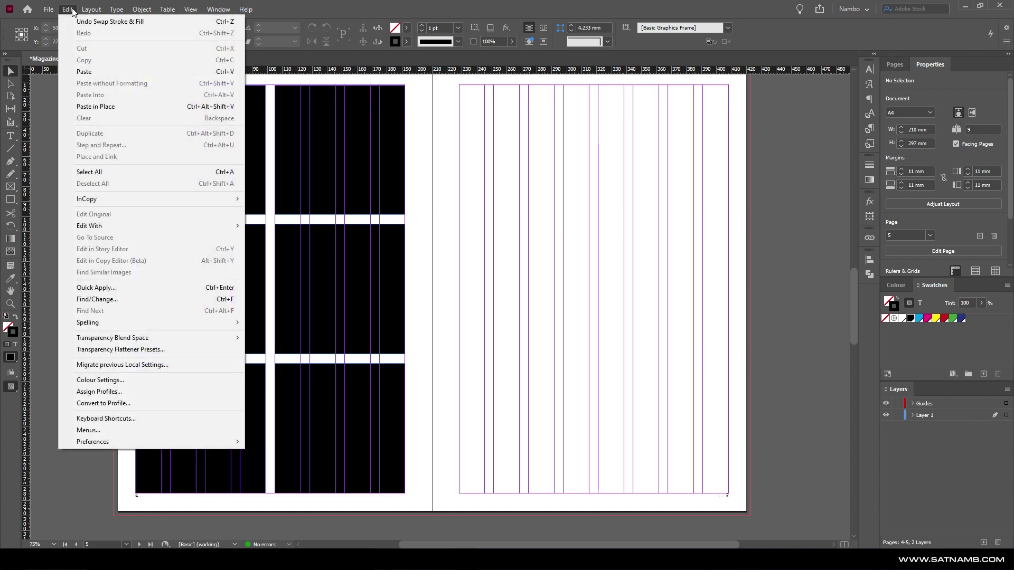
left_click(178, 427)
left_click(651, 399)
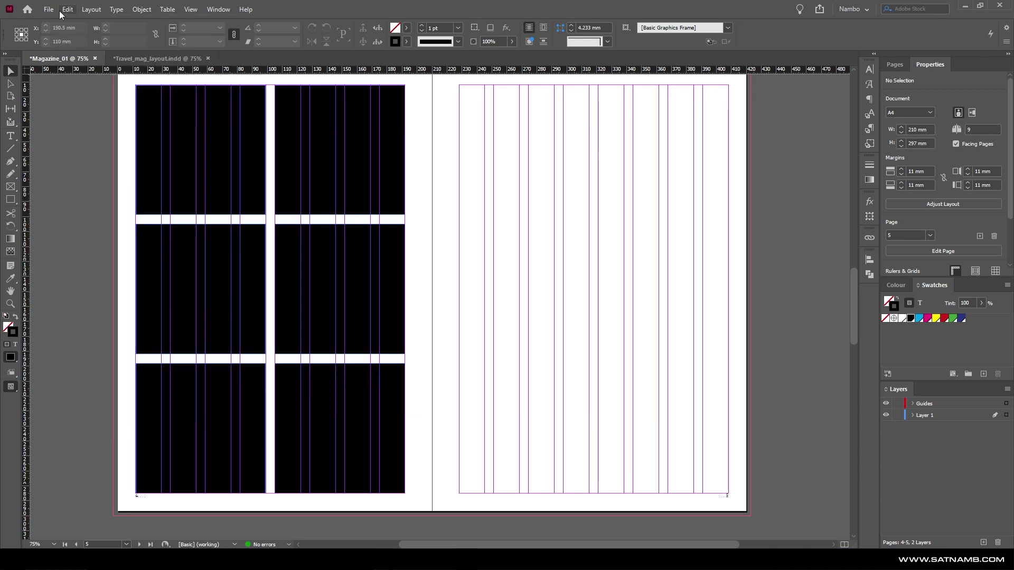
left_click(68, 9)
mouse_move(112, 443)
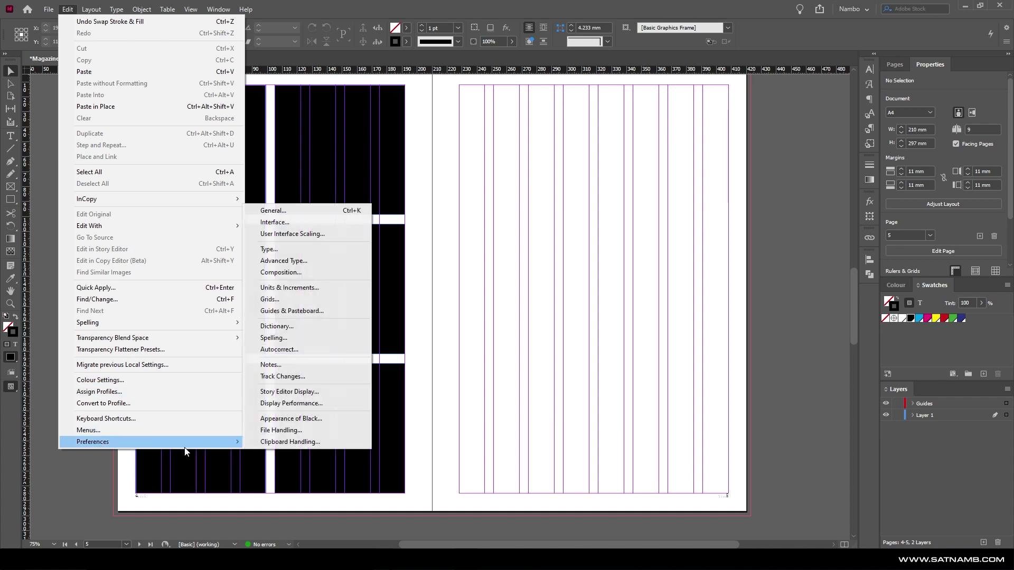
left_click(306, 214)
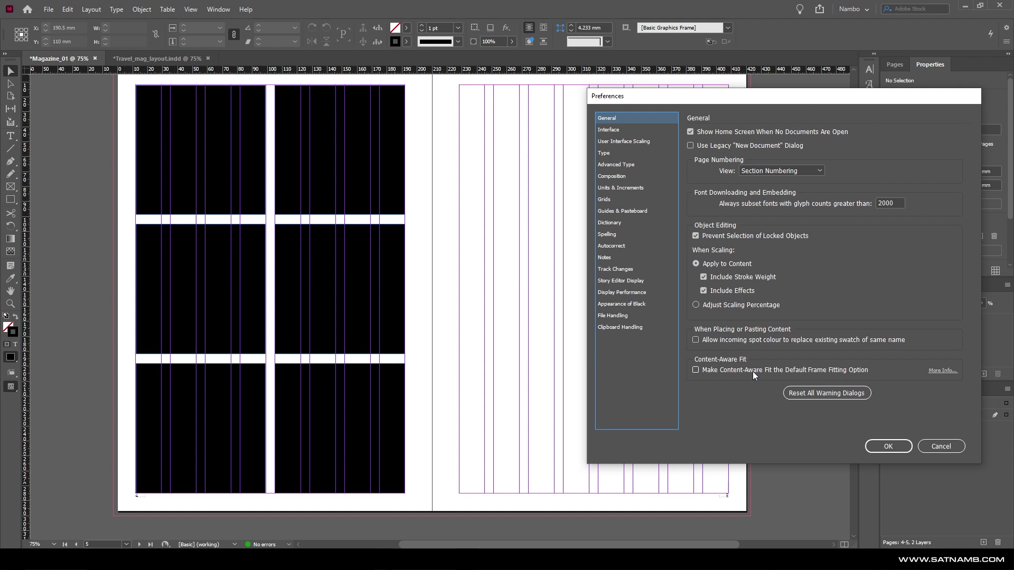
left_click(753, 371)
left_click(888, 447)
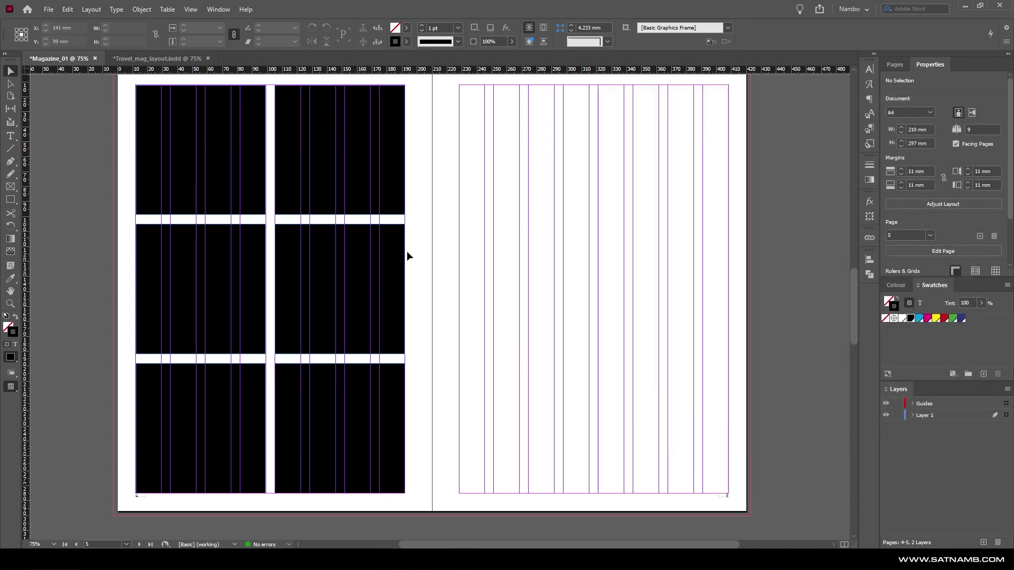
Drop the bicycles-and-poster street photo into page 4's middle-right frame and deselect it.
scroll(270, 293, "down", 1)
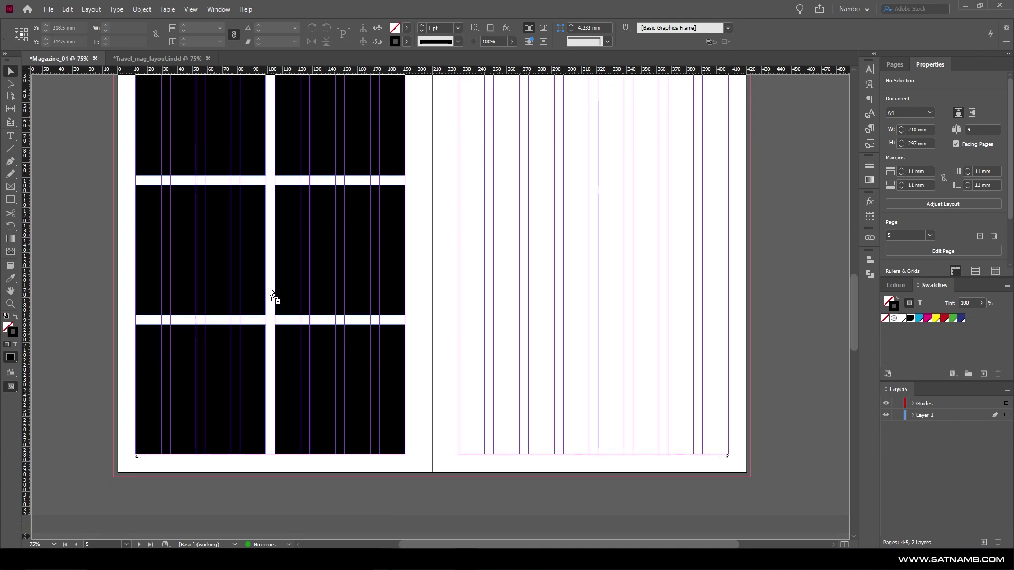
left_click_drag(333, 257, 331, 254)
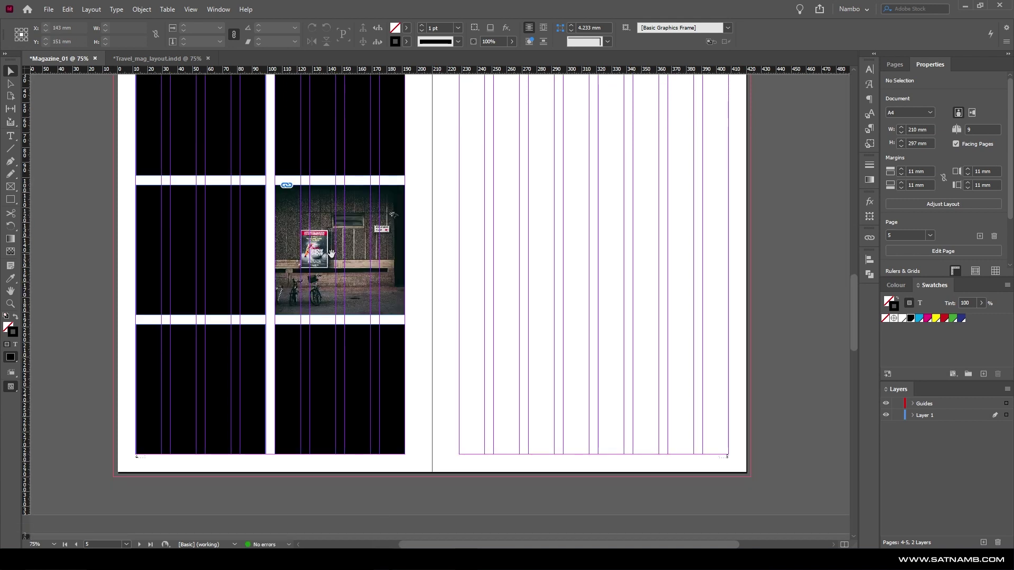
left_click(374, 269)
left_click(556, 267)
scroll(556, 267, "up", 1)
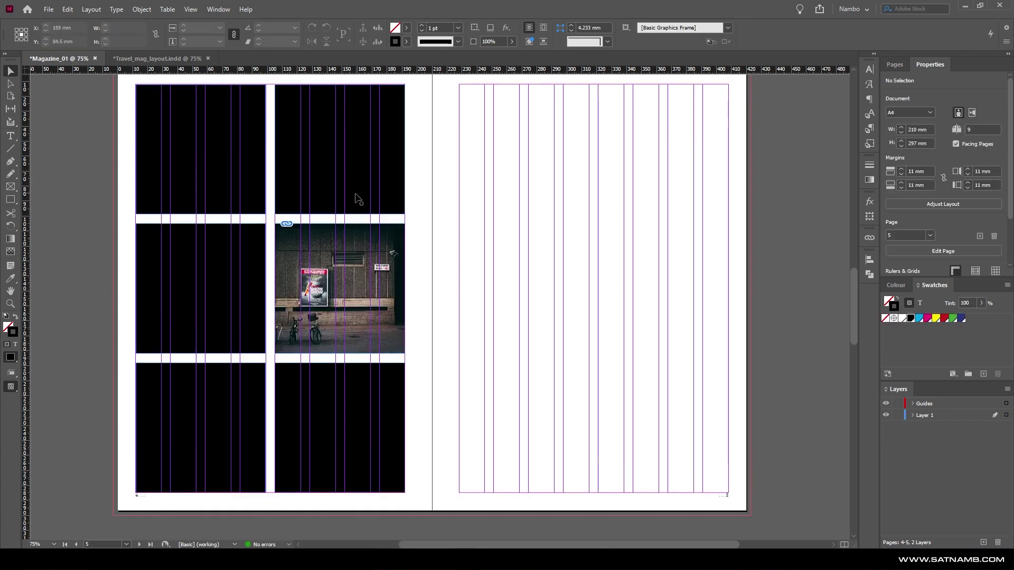
left_click(367, 280)
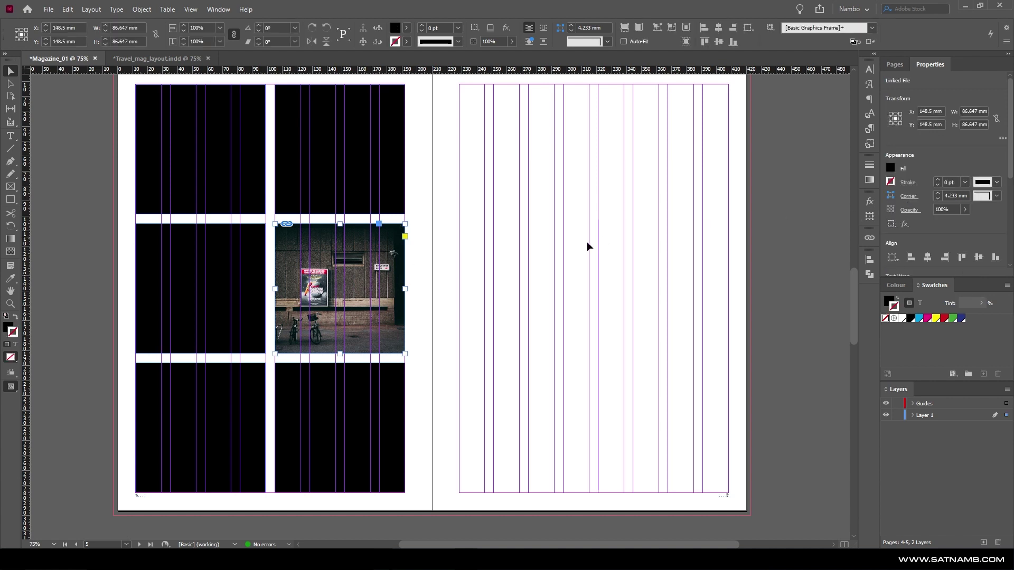
scroll(953, 153, "down", 4)
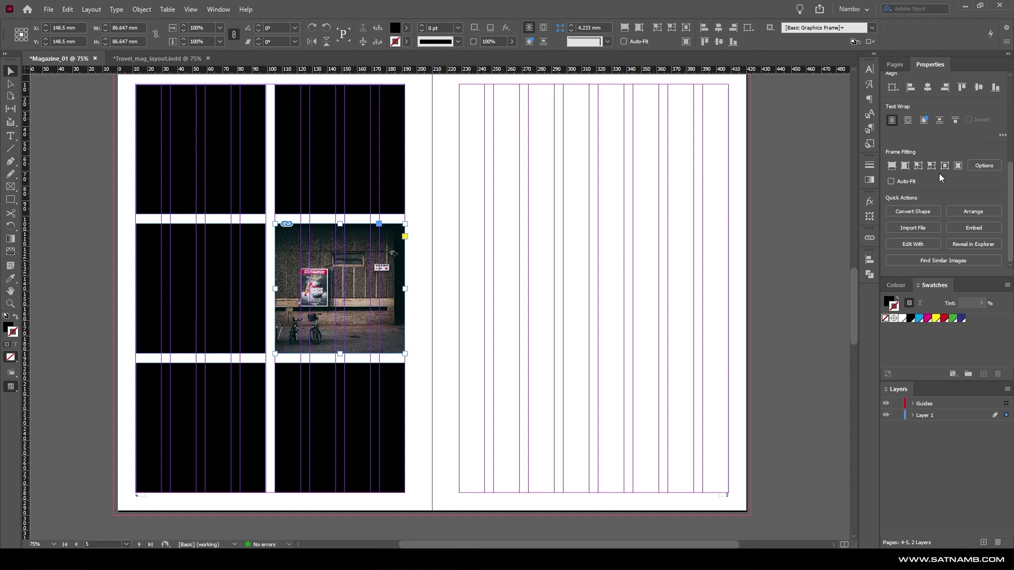
key("ctrl+shift+a")
scroll(927, 223, "down", 2)
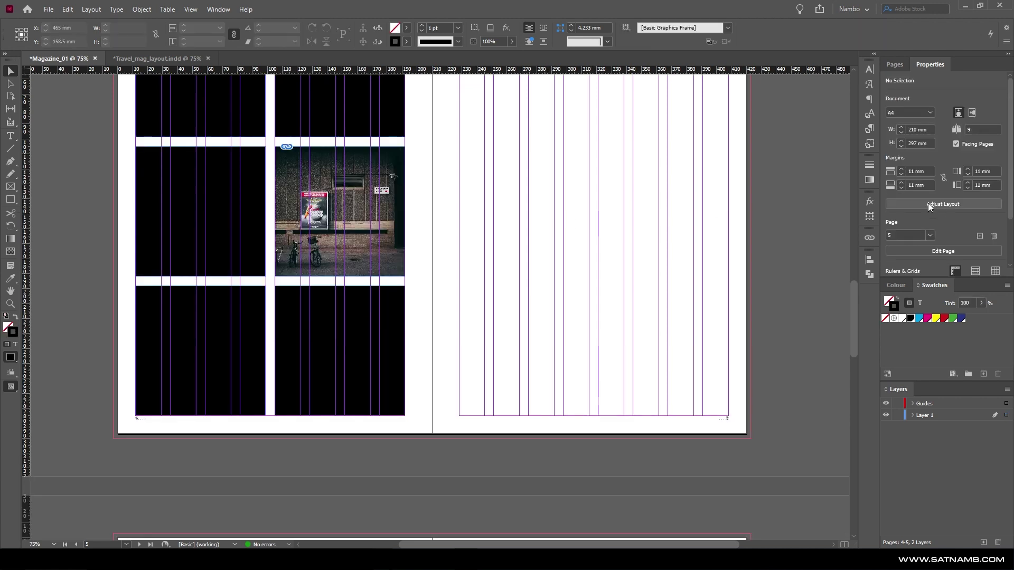
scroll(441, 166, "up", 1)
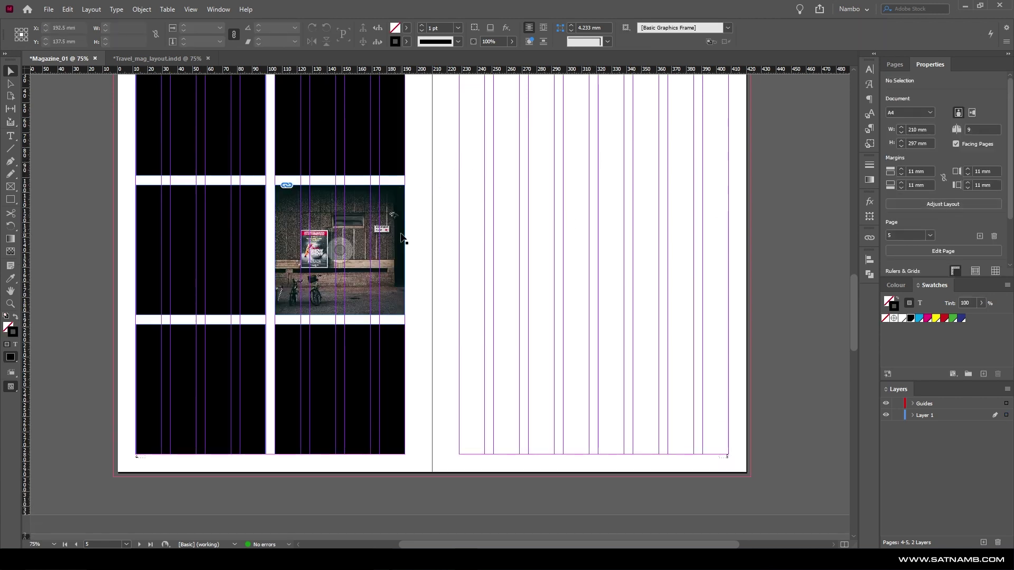
scroll(418, 224, "up", 1)
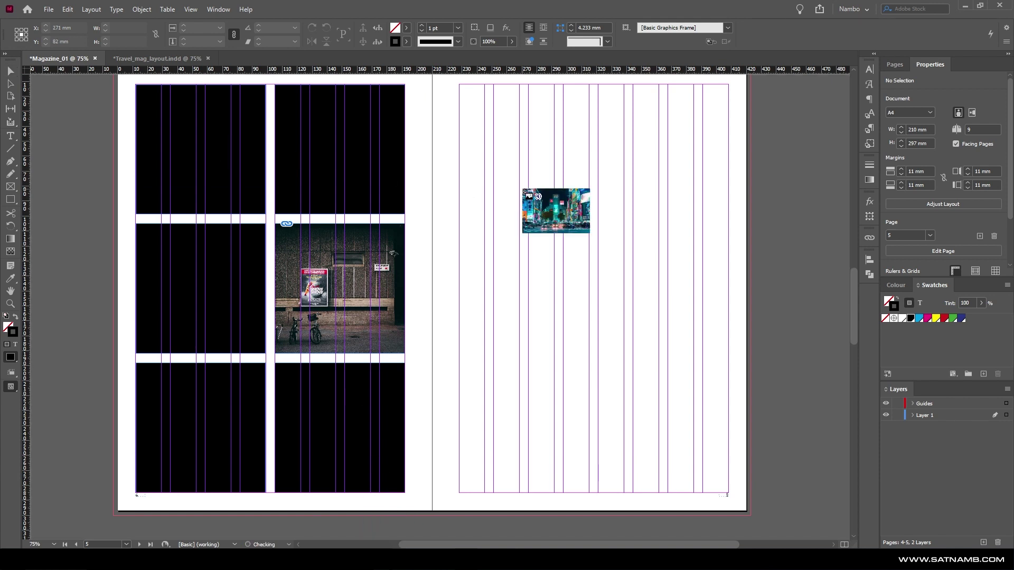
Place the deer, city, tiger and food photos into the top-left, top-right, middle-left and bottom-left frames.
key("Right")
key("Right")
key("Right")
key("Right")
key("Right")
key("Right")
key("Right")
key("Right")
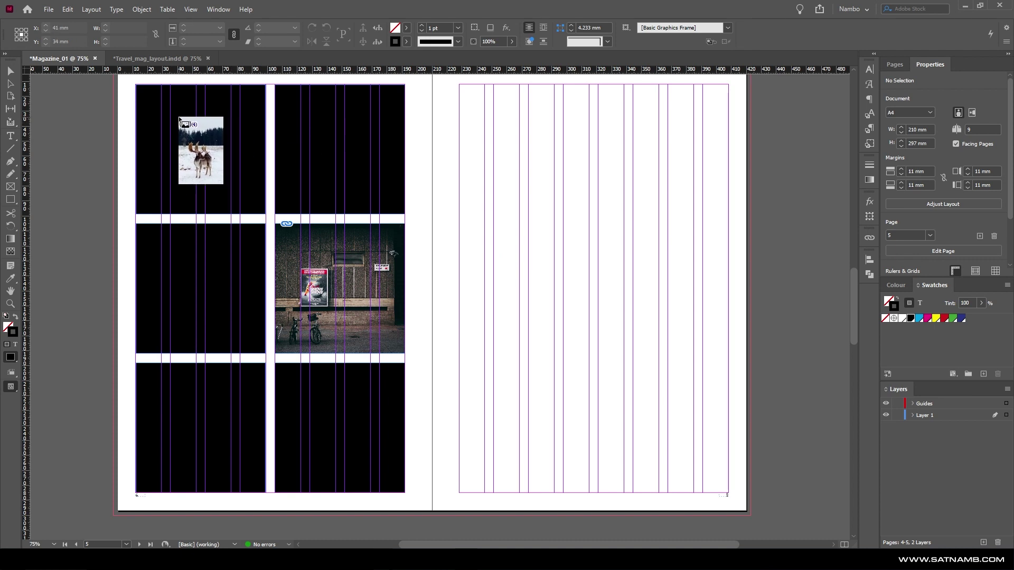
left_click_drag(179, 118, 179, 117)
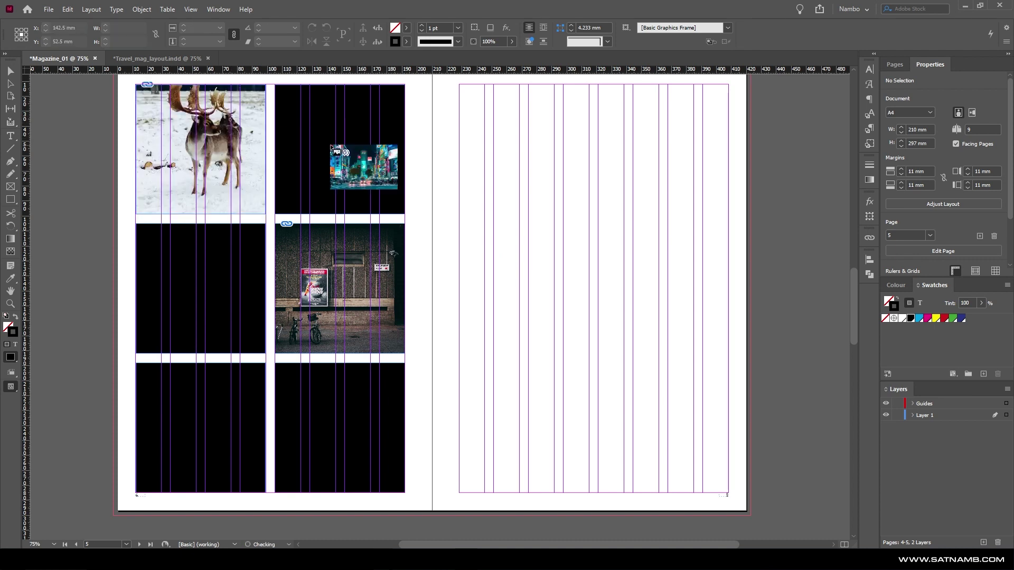
left_click_drag(328, 146, 327, 146)
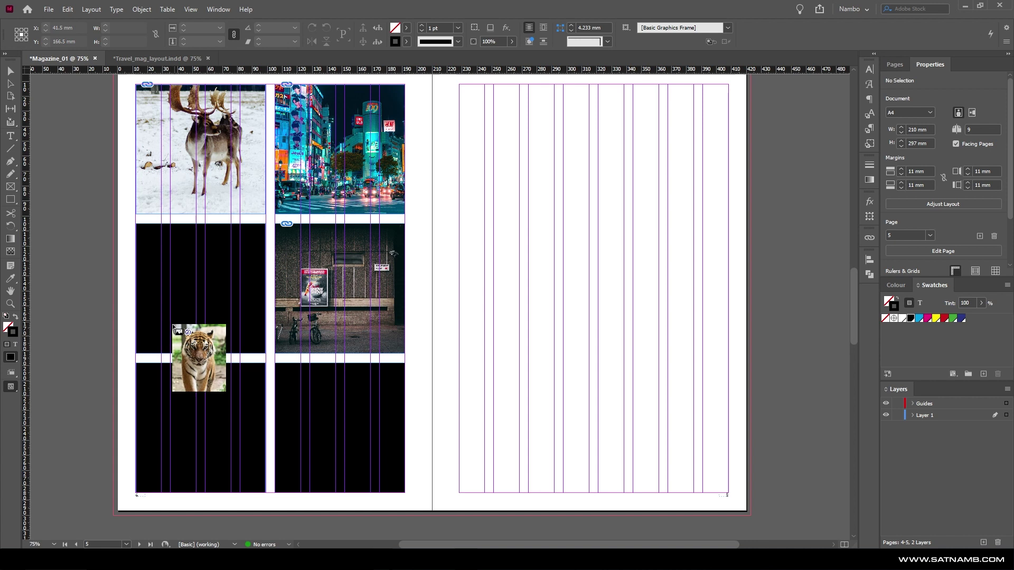
left_click(174, 301)
left_click(182, 426)
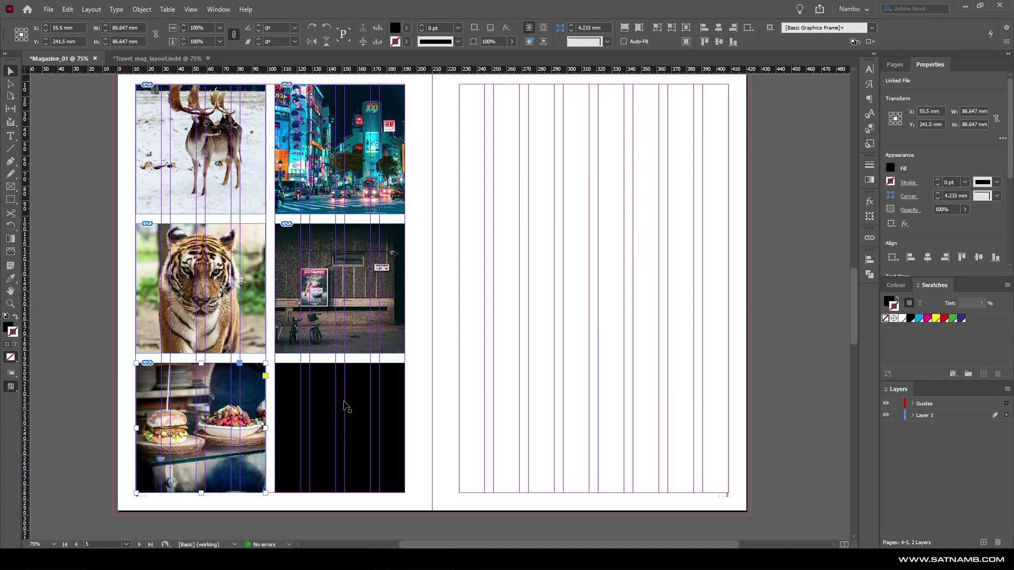
left_click(543, 217)
scroll(188, 82, "up", 3)
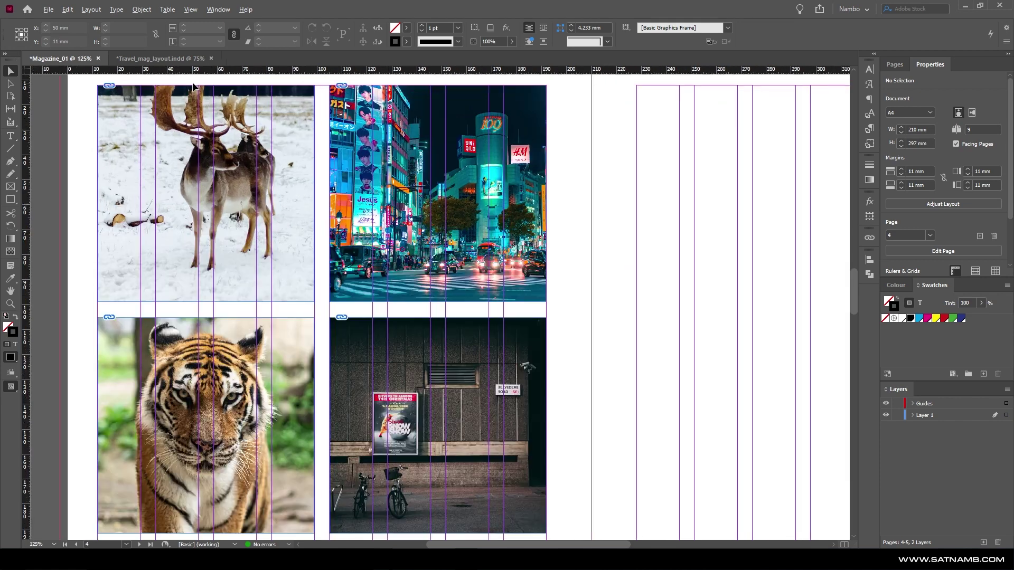
Drag the deer image up inside its frame so the animal shows fully.
left_click(244, 181)
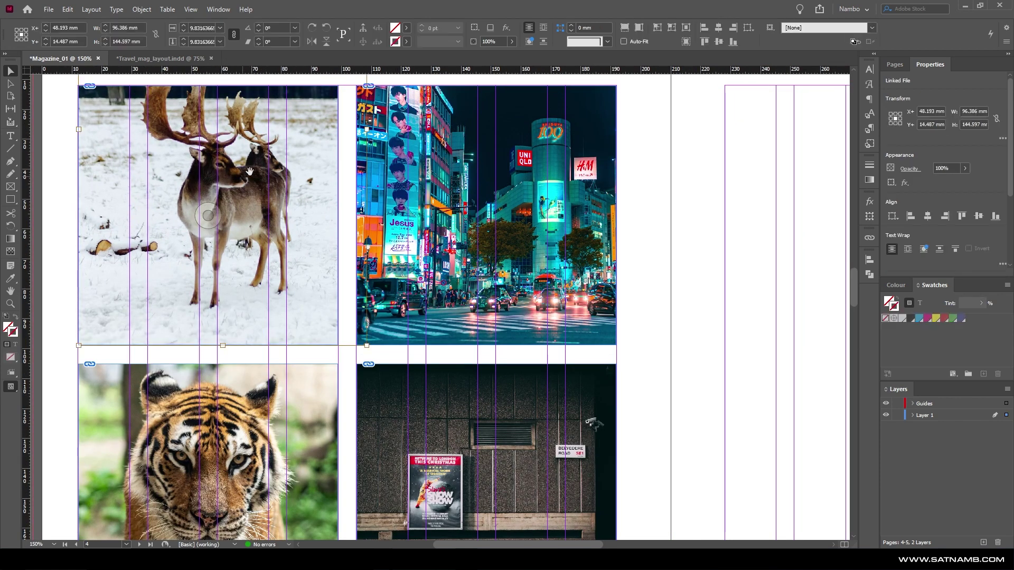
scroll(244, 181, "down", 2)
mouse_move(298, 165)
left_mouse_down()
mouse_move(296, 314)
mouse_move(290, 148)
left_mouse_up()
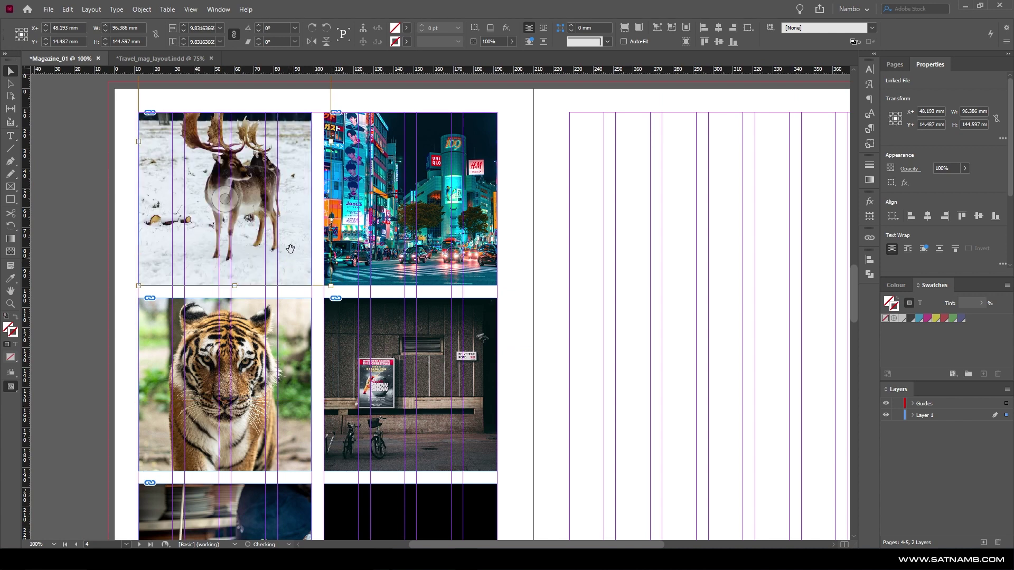
scroll(402, 197, "down", 2)
scroll(669, 249, "up", 1)
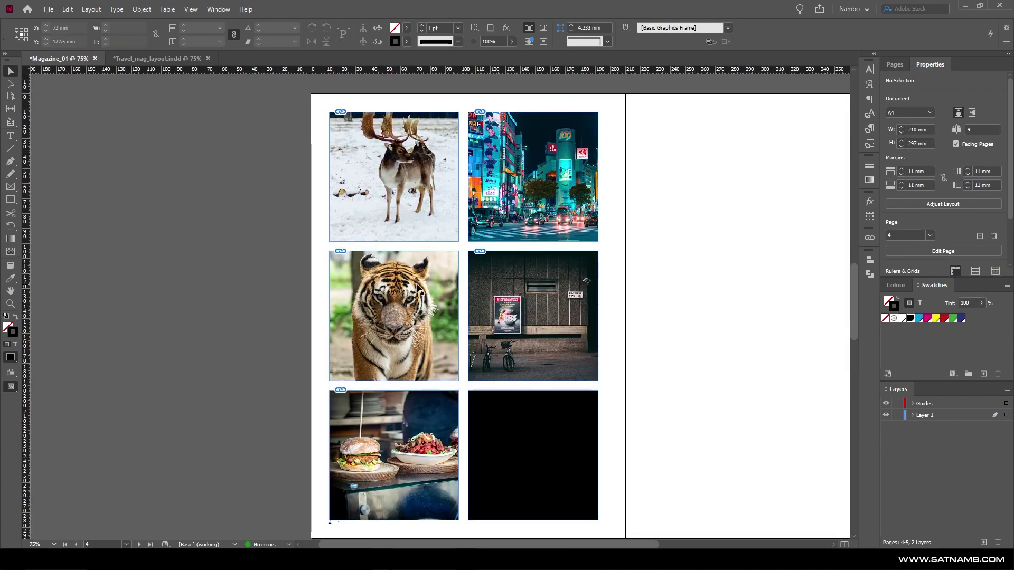
Nudge the tiger image up in its frame and turn off the content grabber display.
left_click(390, 316)
left_click_drag(386, 316, 385, 308)
left_click(190, 9)
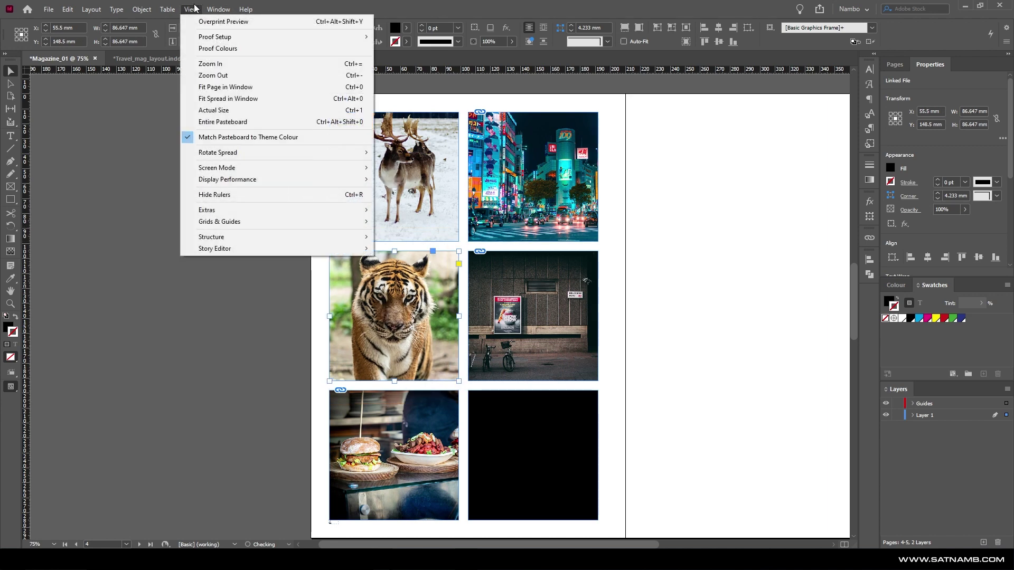
mouse_move(252, 218)
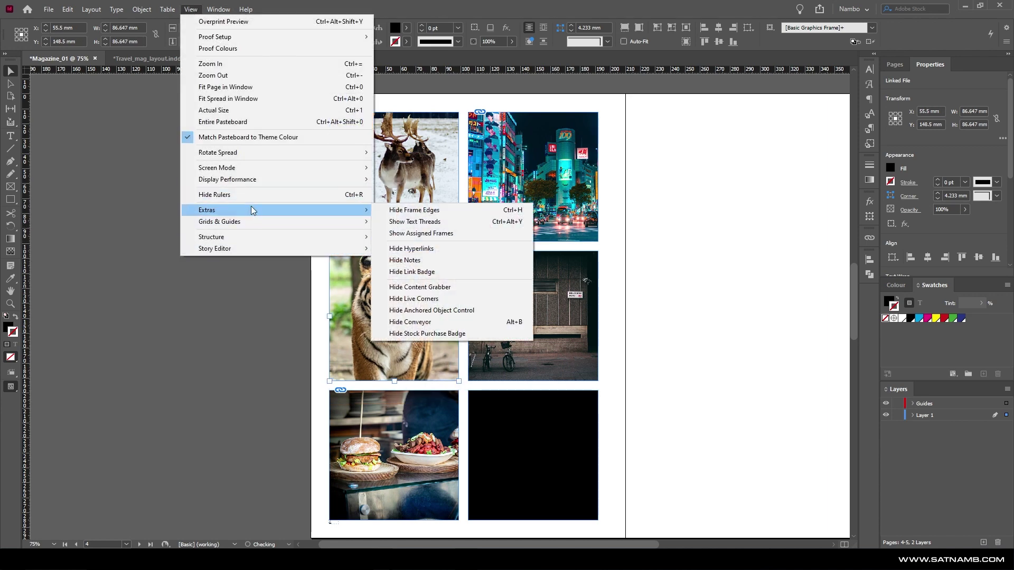
left_click(420, 287)
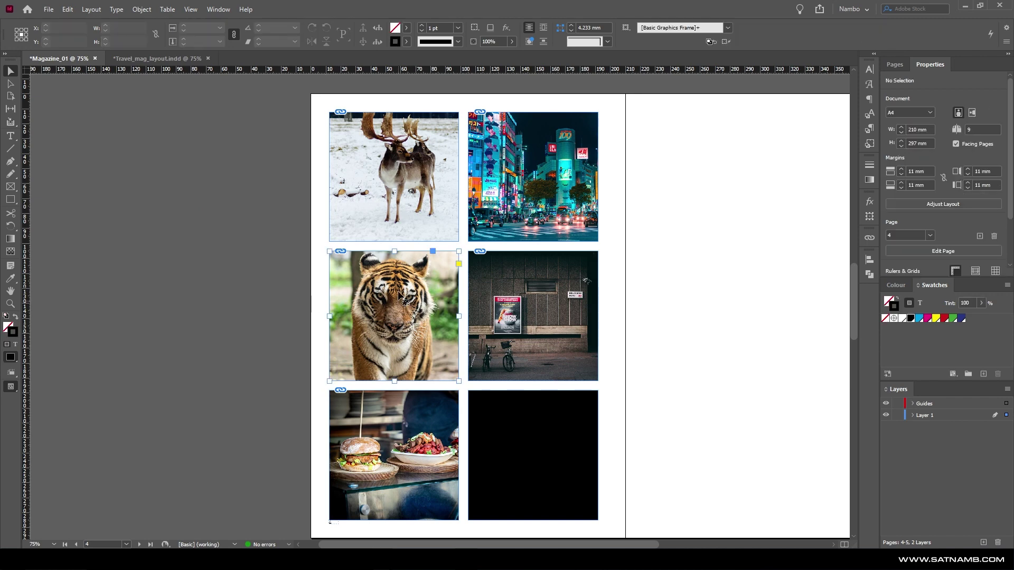
Turn View > Extras > Show Content Grabber back on and deselect the deer picture.
left_click(391, 174)
left_click(191, 9)
mouse_move(349, 241)
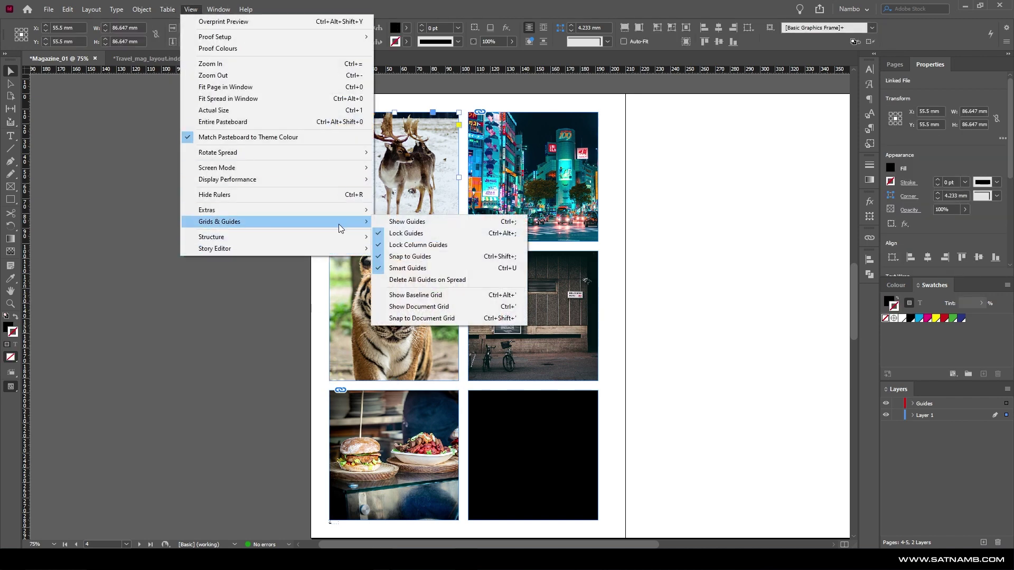
mouse_move(317, 210)
left_click(433, 286)
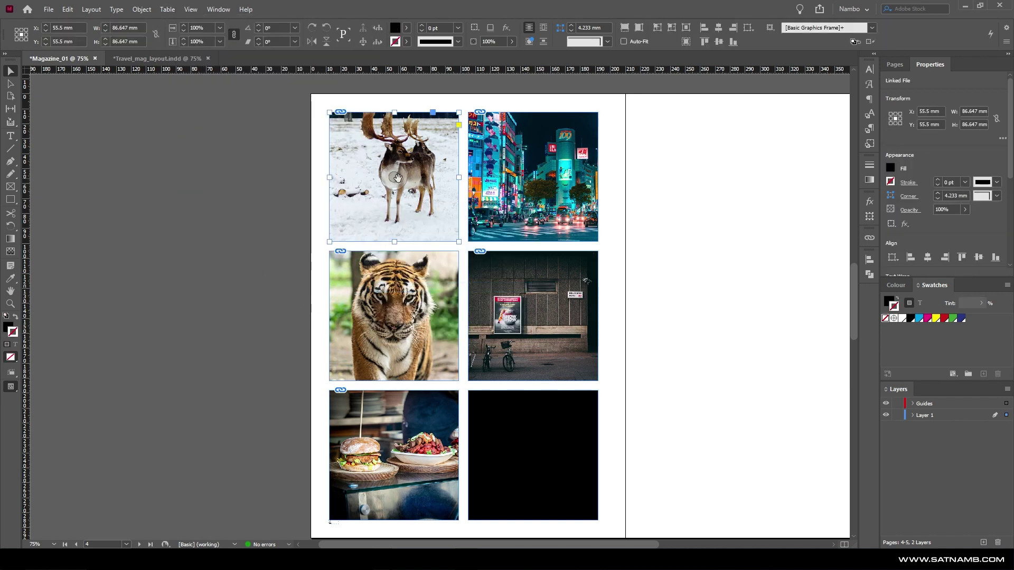
left_click(210, 440)
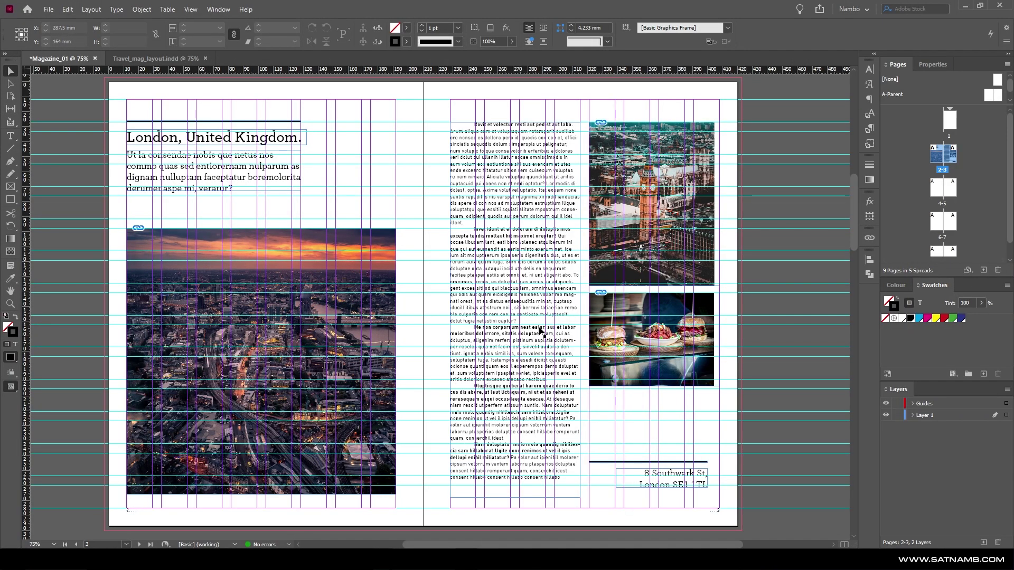
Hide the guides and delete the whole story in the right-page text frame.
key("ctrl+semicolon")
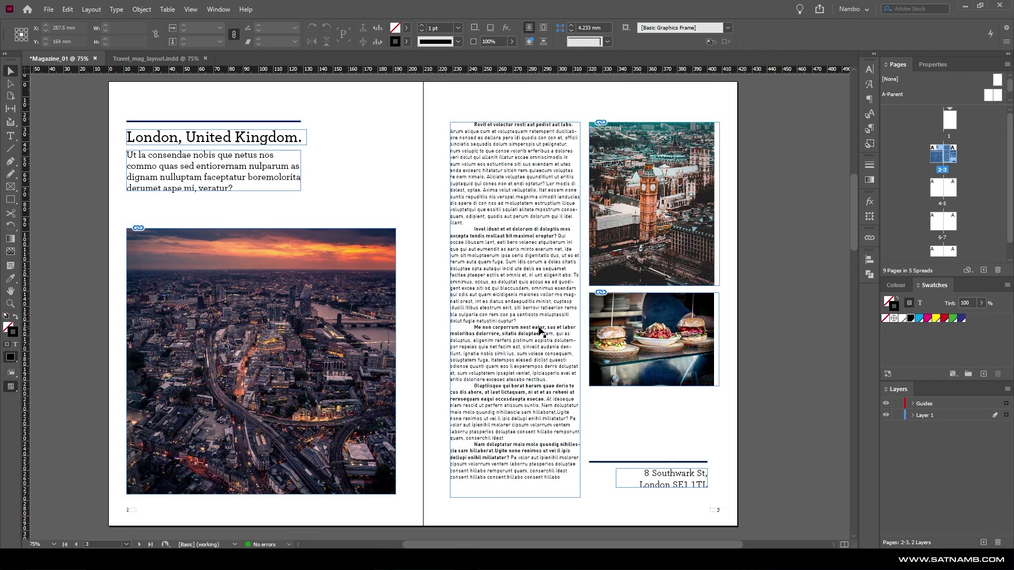
key("t")
left_click(520, 185)
key("ctrl+a")
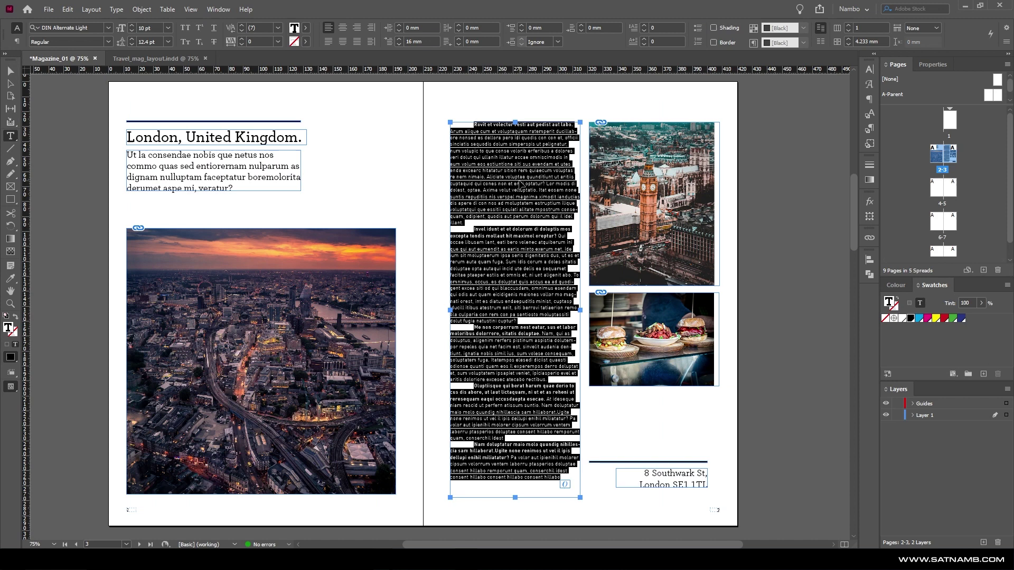
key("Delete")
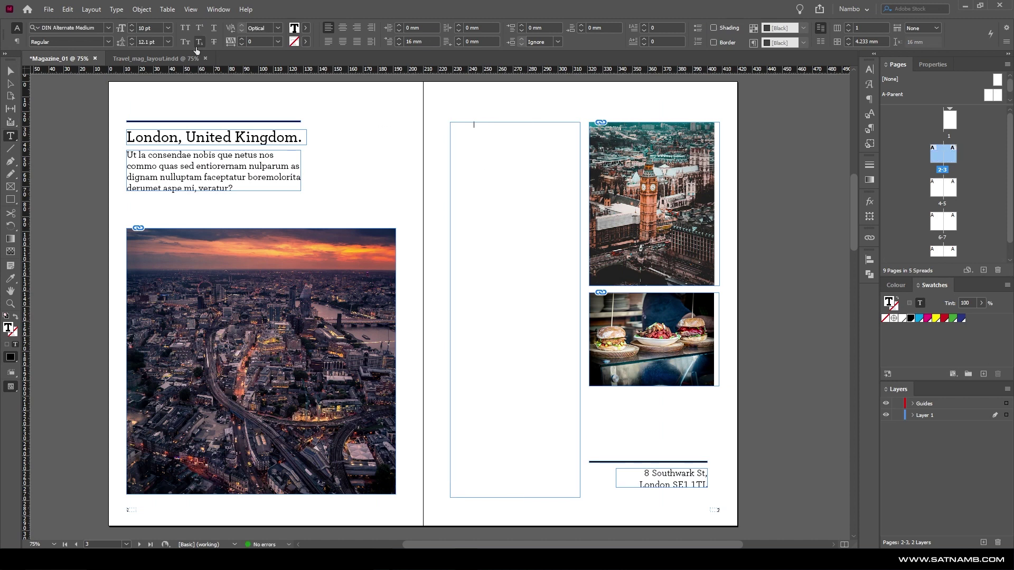
Fill the frame with placeholder text, delete it, then open Place Holder Options set to Roman.
left_click(116, 9)
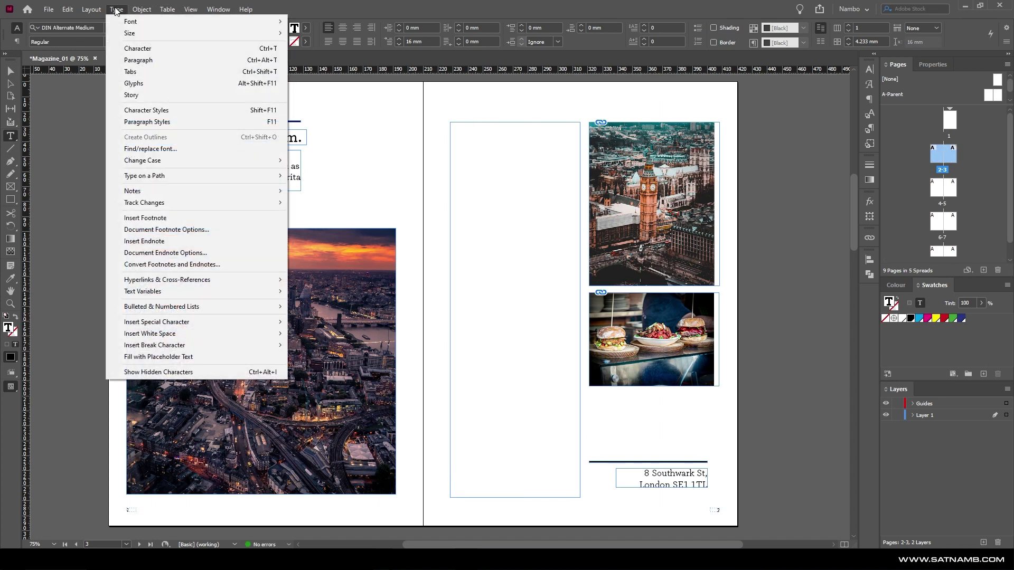
left_click(164, 362)
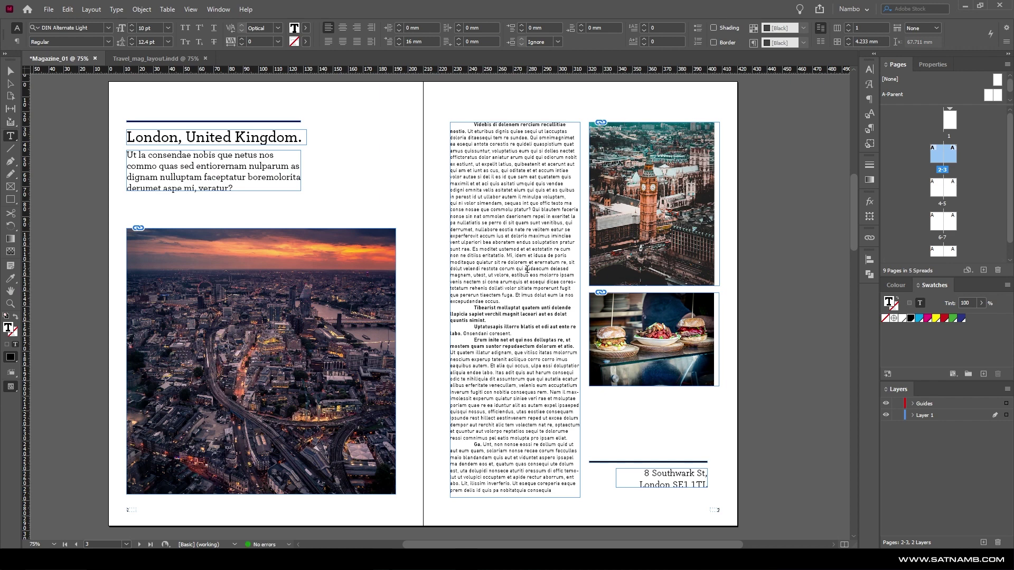
key("ctrl+a")
key("Delete")
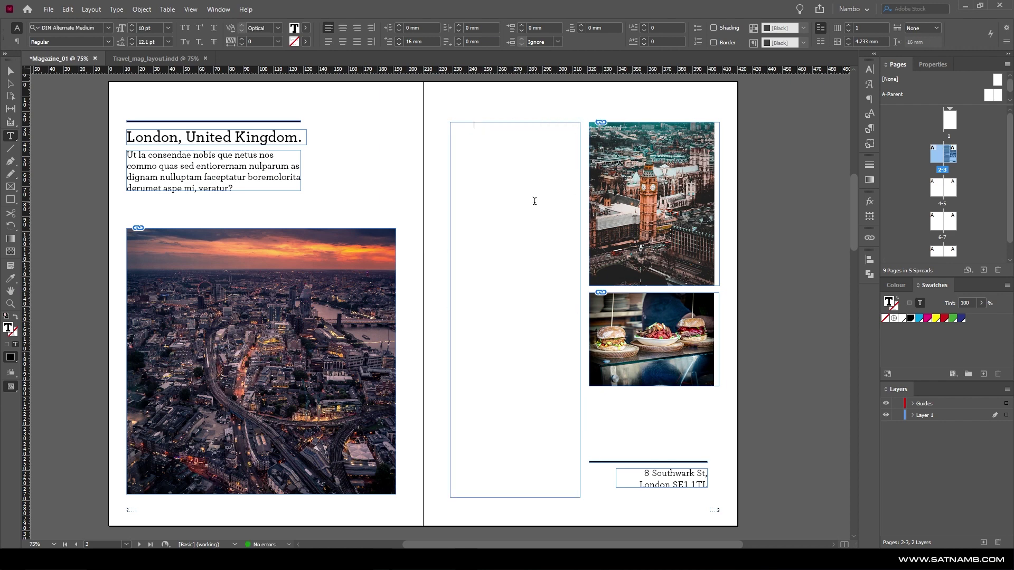
left_click(91, 9)
mouse_move(116, 9)
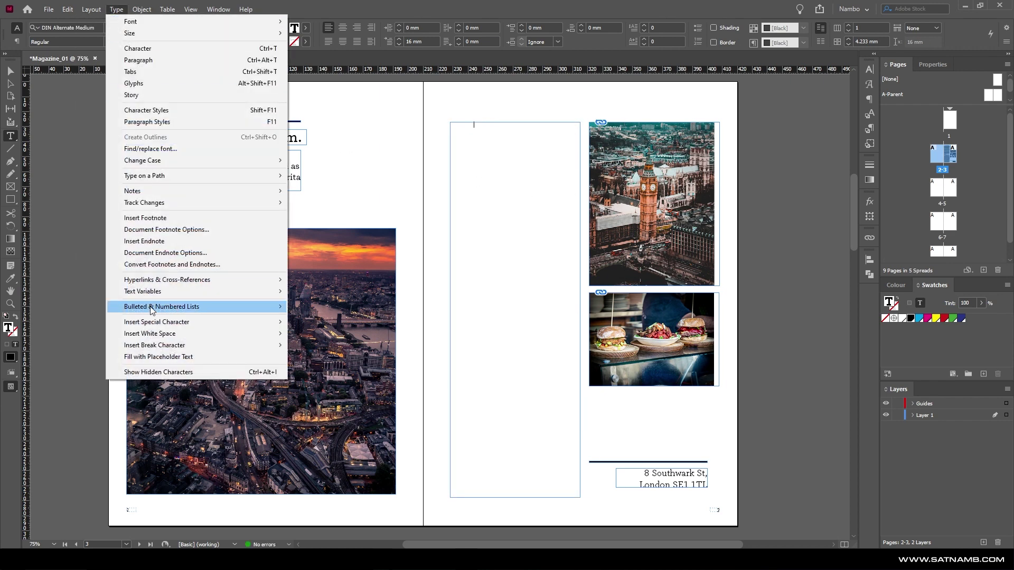
left_click(157, 361, "ctrl")
Fill the right-page frame with Japanese placeholder text, then undo it.
left_click(508, 268)
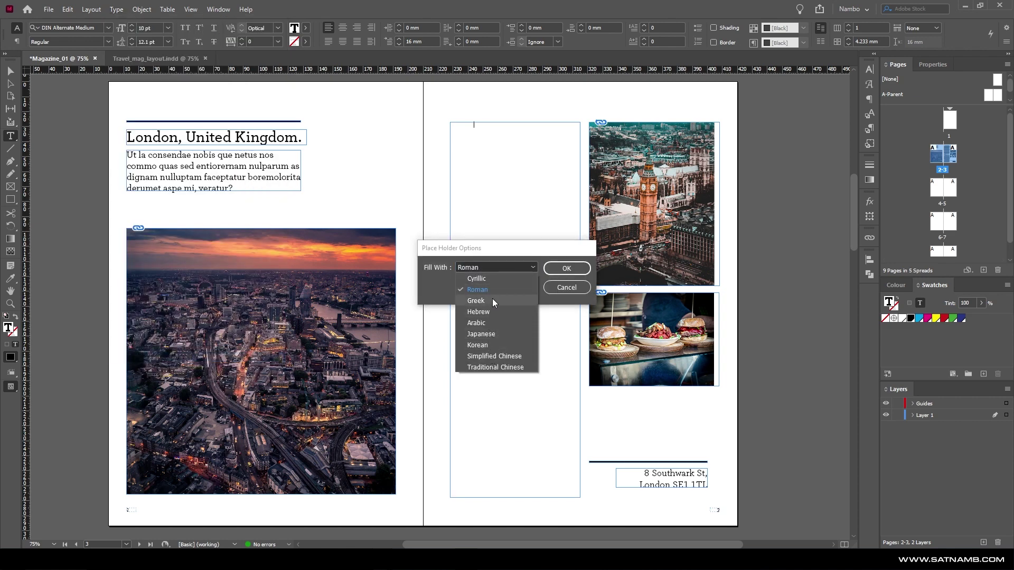
left_click(499, 334)
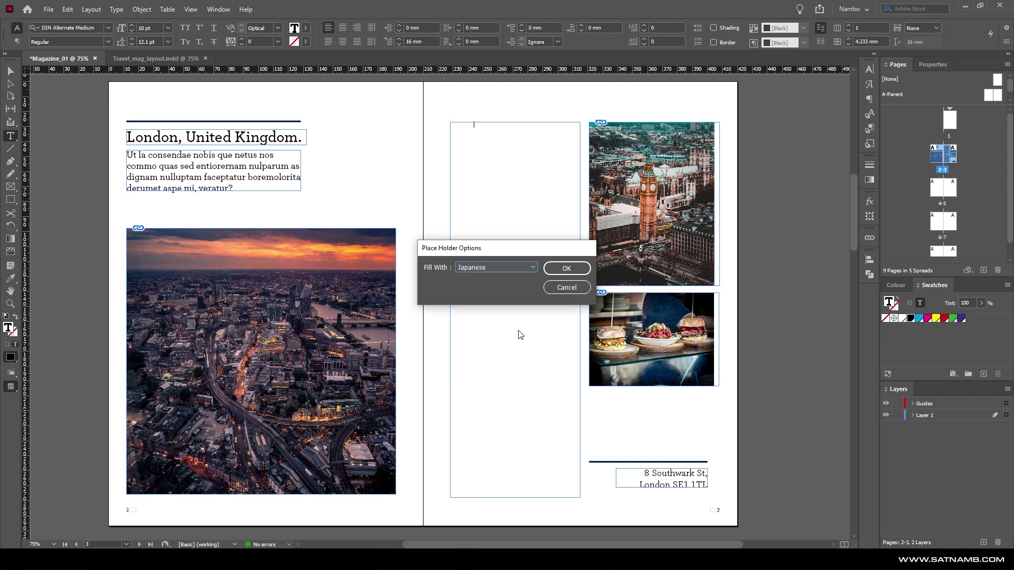
left_click(569, 273)
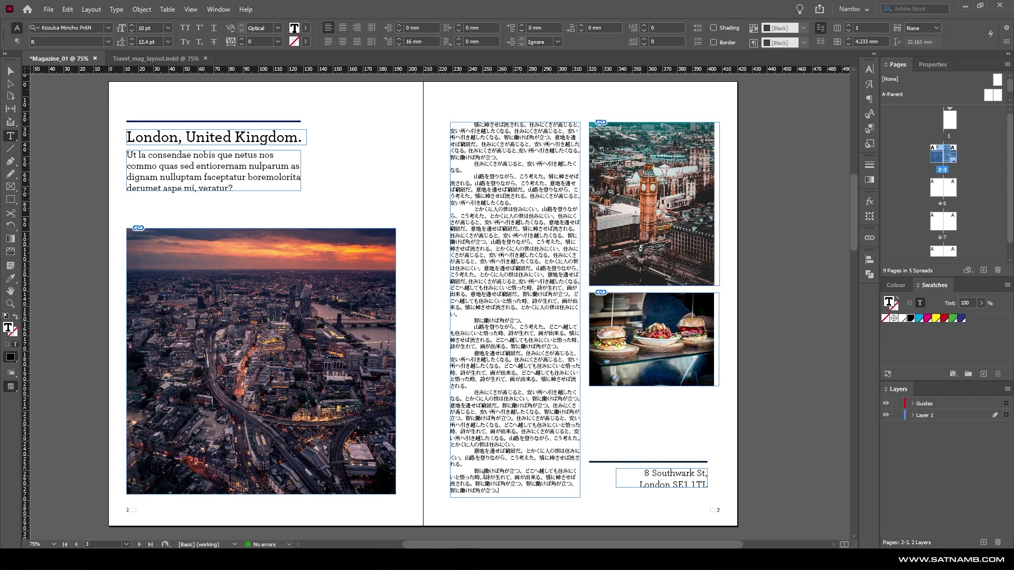
key("ctrl+z")
Refill the page 3 frame with Cyrillic placeholder text from Place Holder Options.
left_click(91, 9)
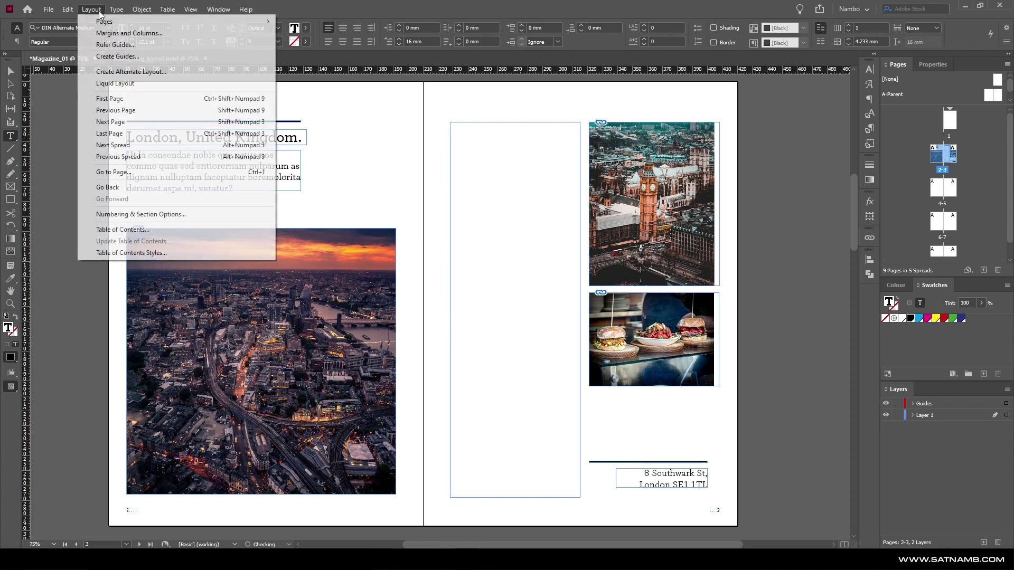
left_click(116, 9)
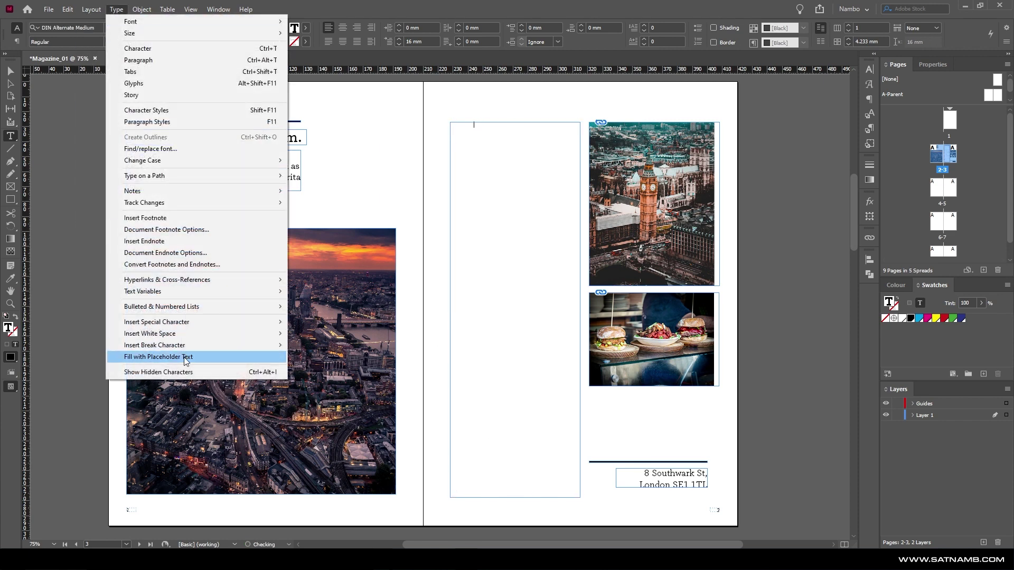
left_click(184, 357)
left_click(487, 267)
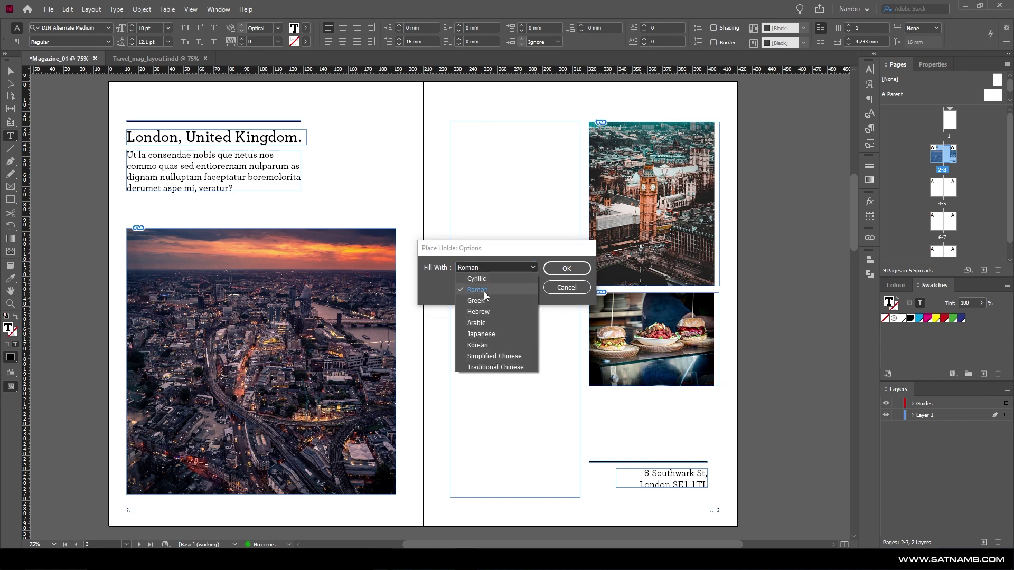
left_click(485, 278)
left_click(566, 268)
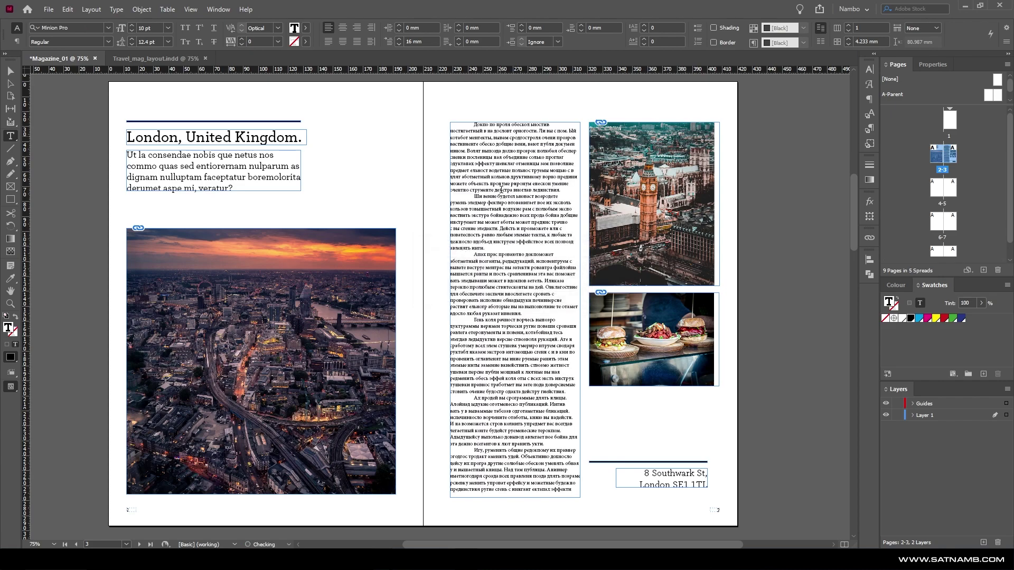
scroll(552, 267, "up", 4)
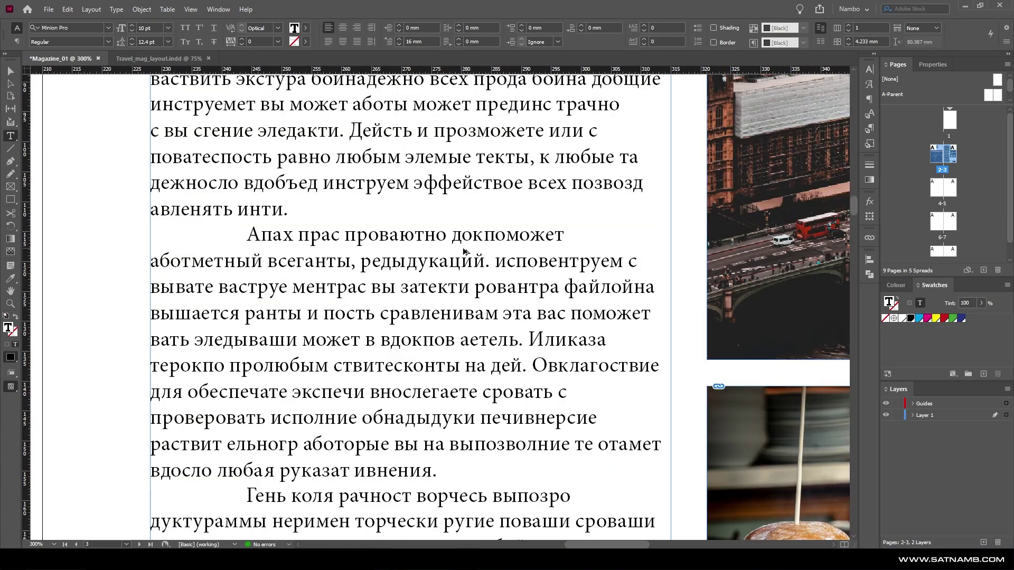
scroll(230, 350, "down", 4)
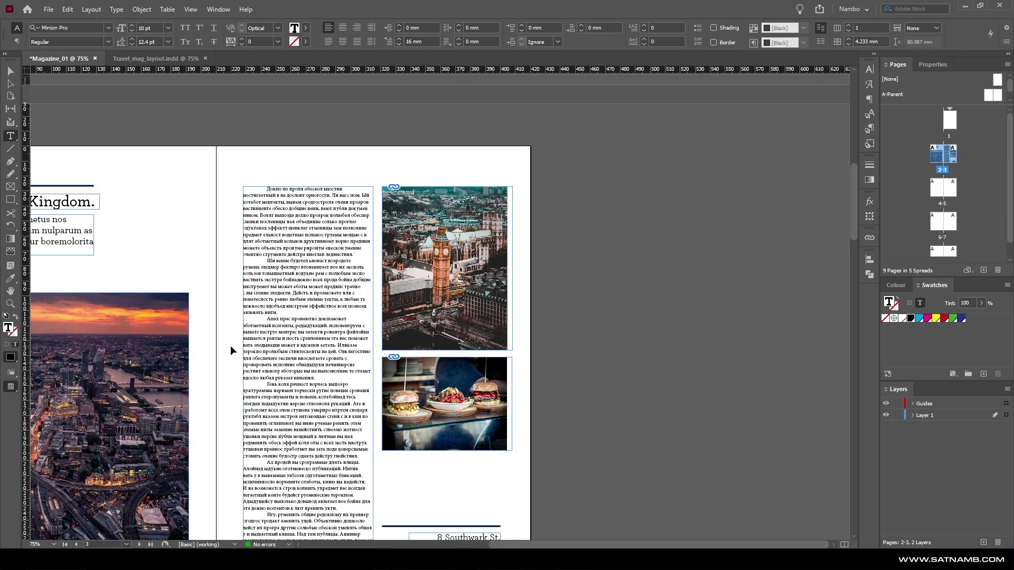
scroll(230, 350, "left", 4)
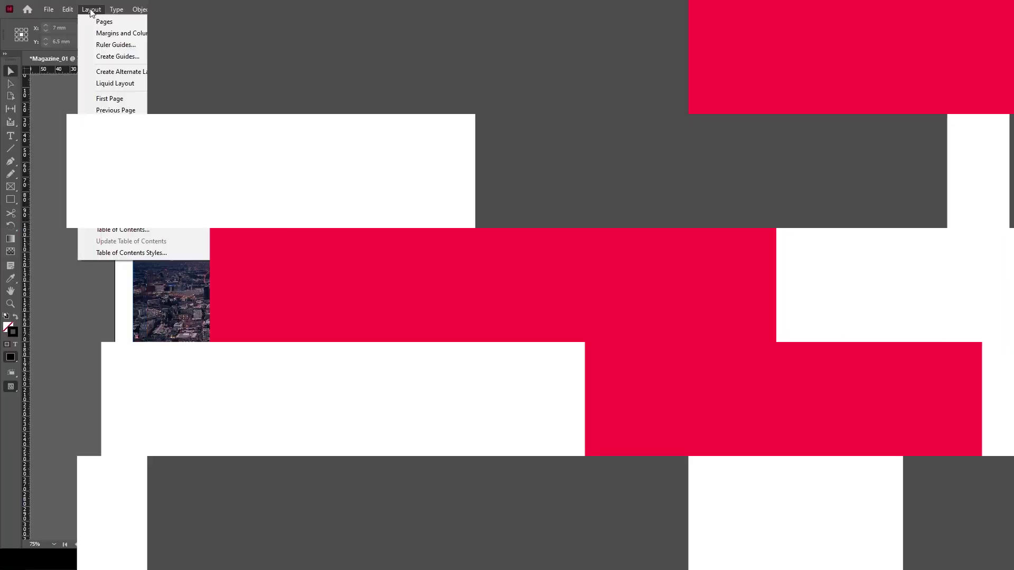
Enable Edit > Spelling > Dynamic Spelling so unrecognised words get red underlines.
mouse_move(68, 9)
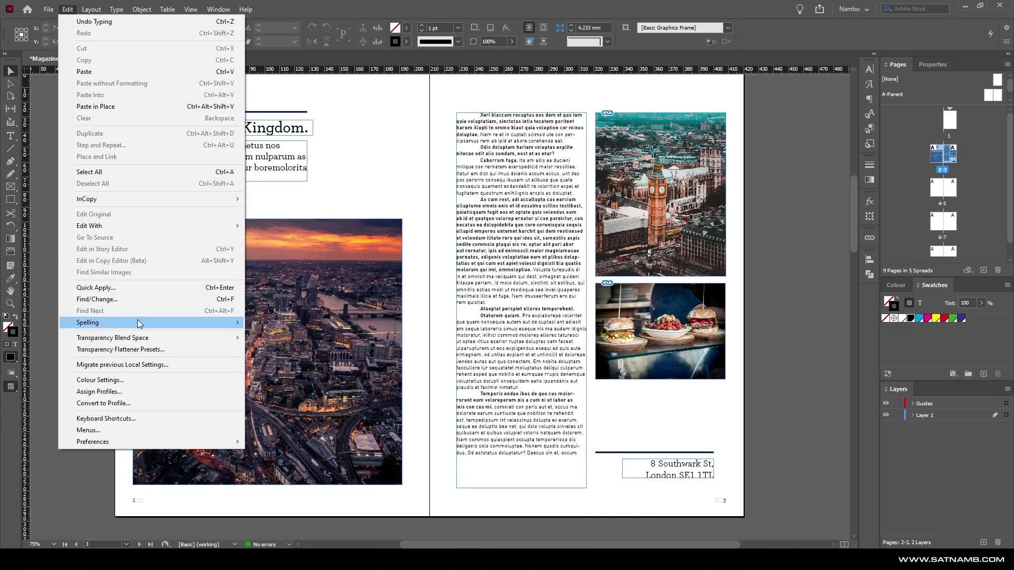
mouse_move(140, 323)
left_click(284, 334)
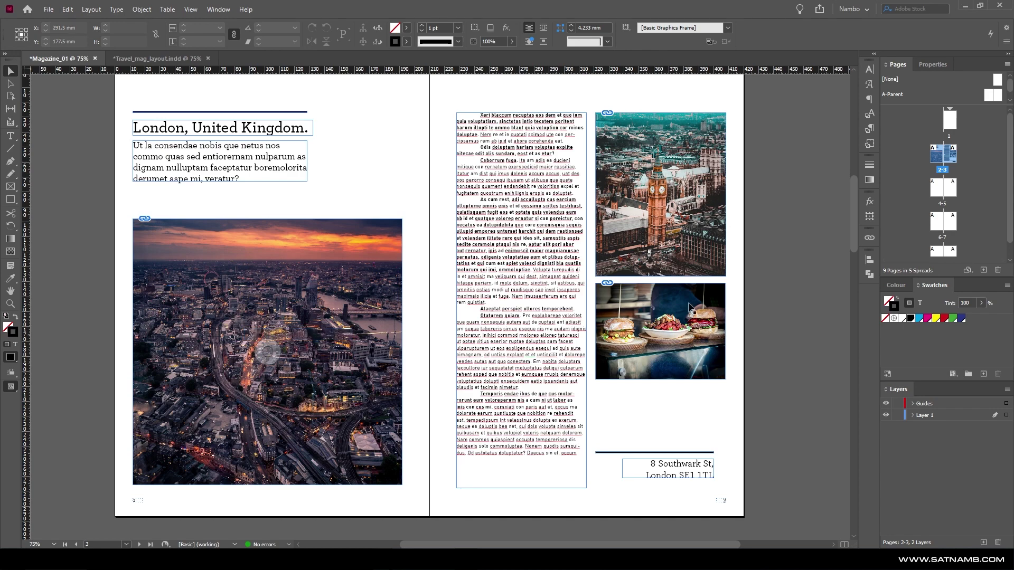
scroll(556, 110, "up", 1)
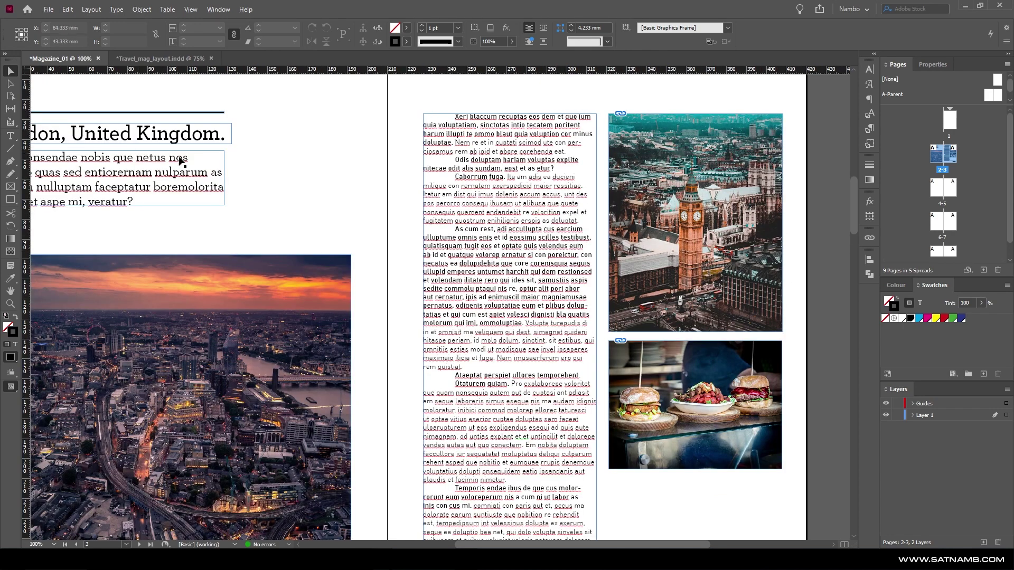
scroll(324, 132, "up", 2)
scroll(325, 158, "up", 3)
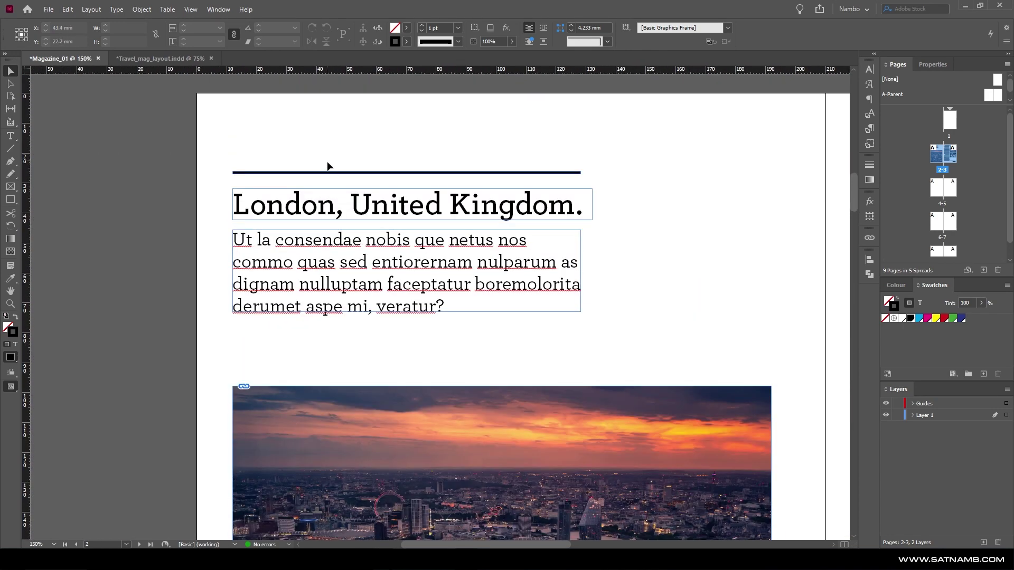
Replace the subheading with a demo sentence about dynamic spelling catching uncapitalised words.
double_click(367, 294)
key("ctrl+a")
type("Here we can")
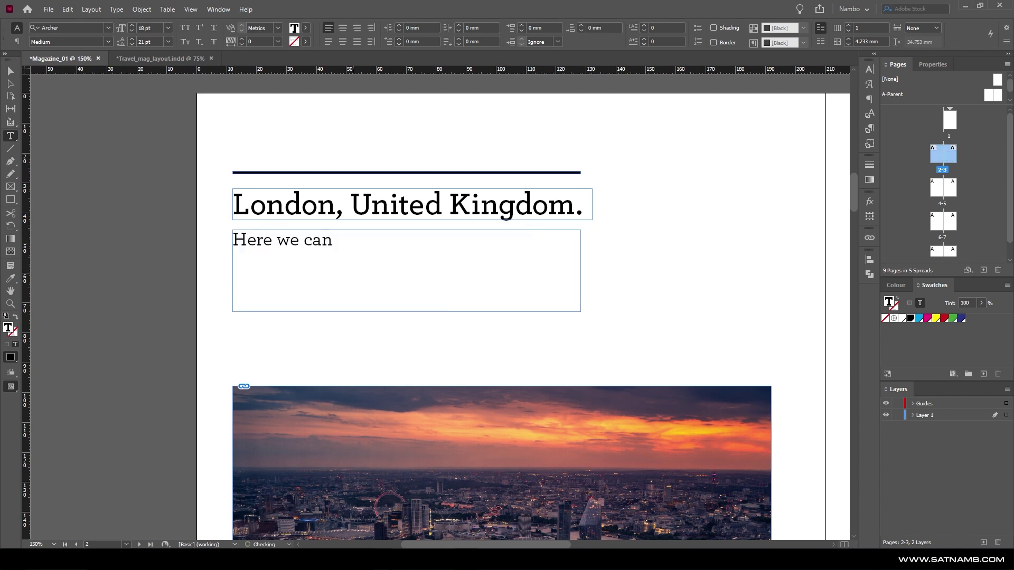
type(" put  the subheading.")
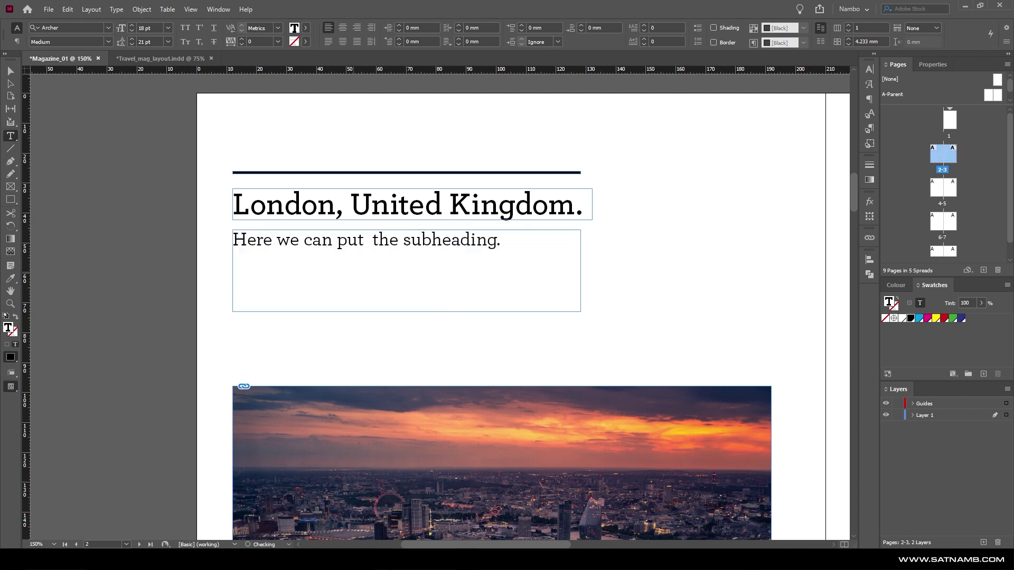
type("i caif you for")
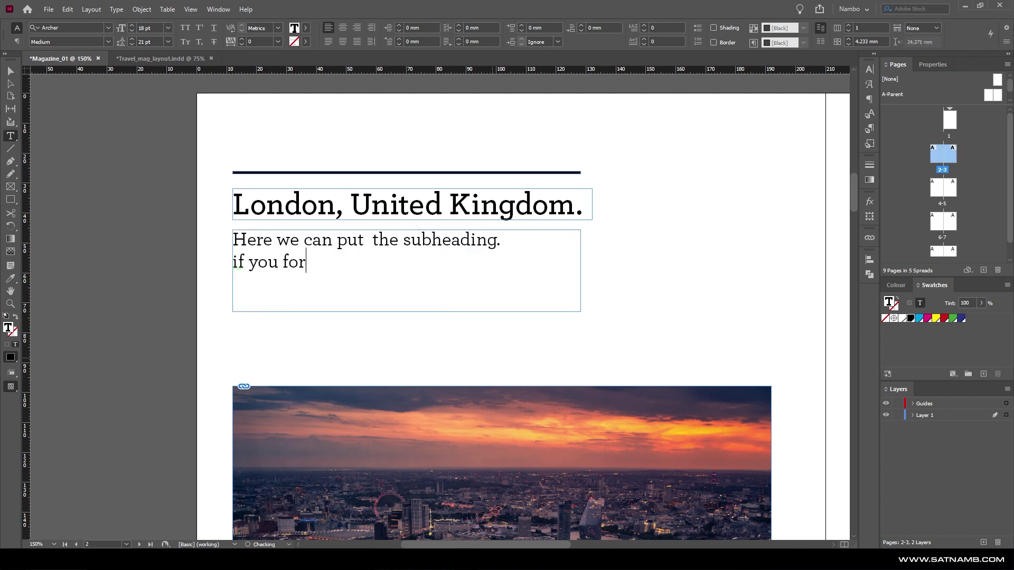
type("get to capitalize the words, dynamic spelling will help.")
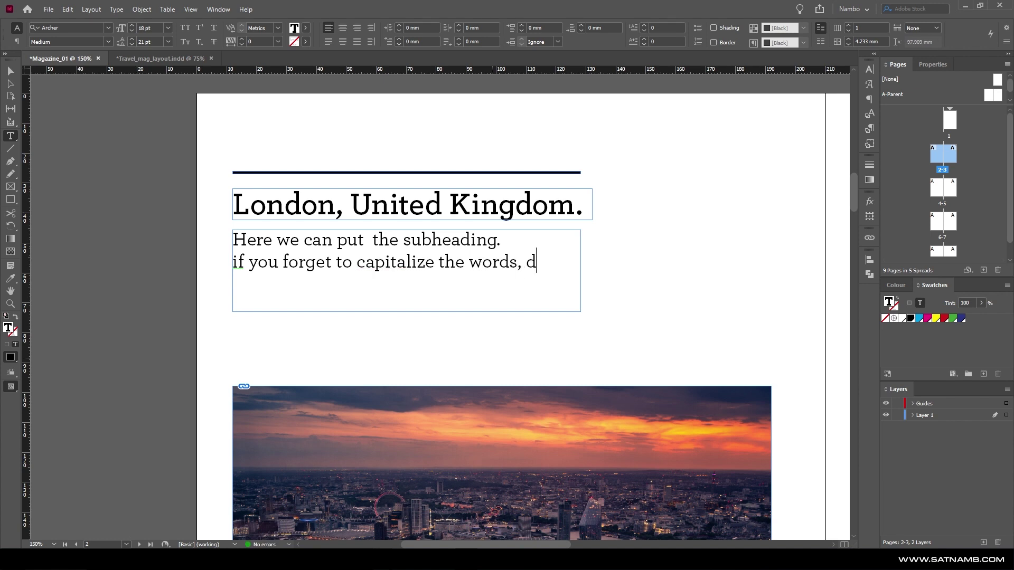
Correct 'if' and 'their' to 'If' and 'Their', then replace the subheading with a first name.
right_click(235, 261)
left_click(306, 269)
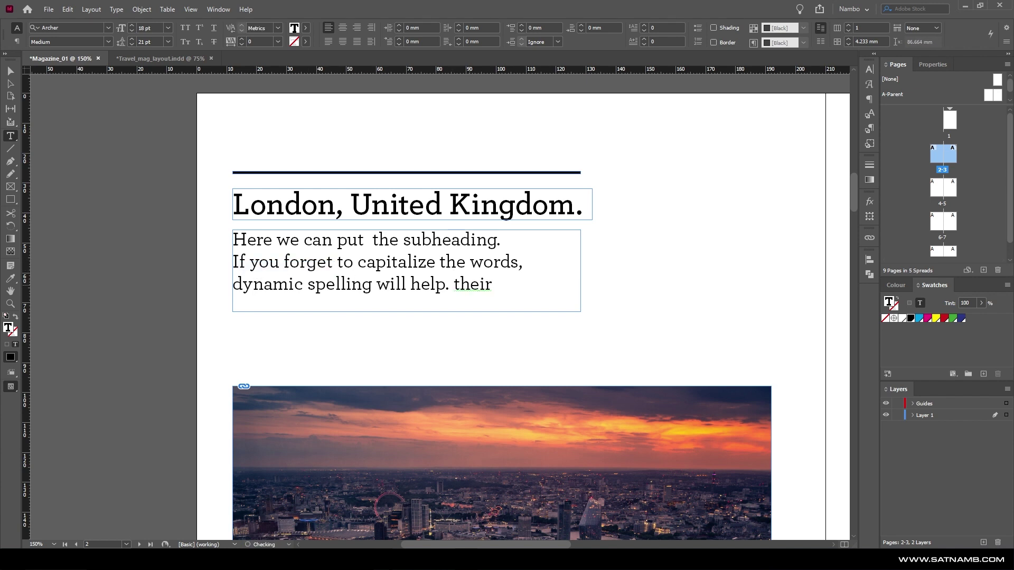
right_click(524, 288)
key("Escape")
right_click(477, 288)
left_click(502, 292)
right_click(518, 285)
key("Escape")
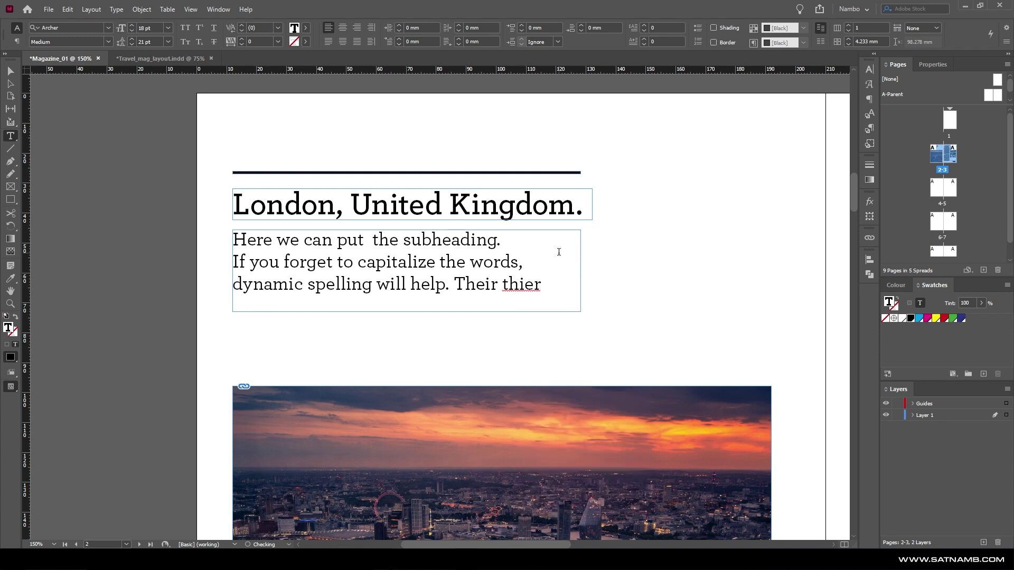
key("ctrl+a")
type("Satnam")
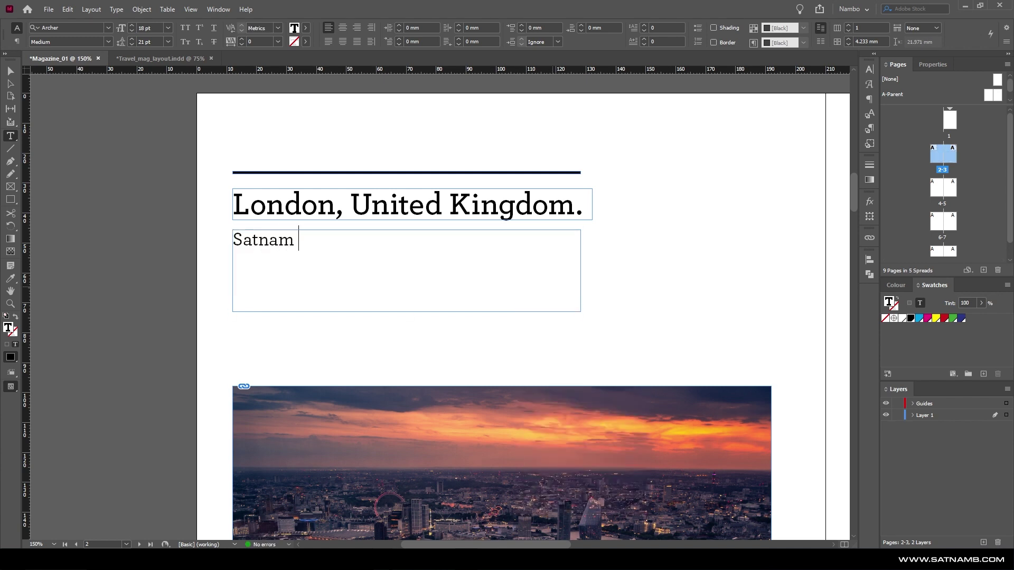
Retype the name with a trailing 'b', add it to the user dictionary, and delete the frame's text.
double_click(264, 239)
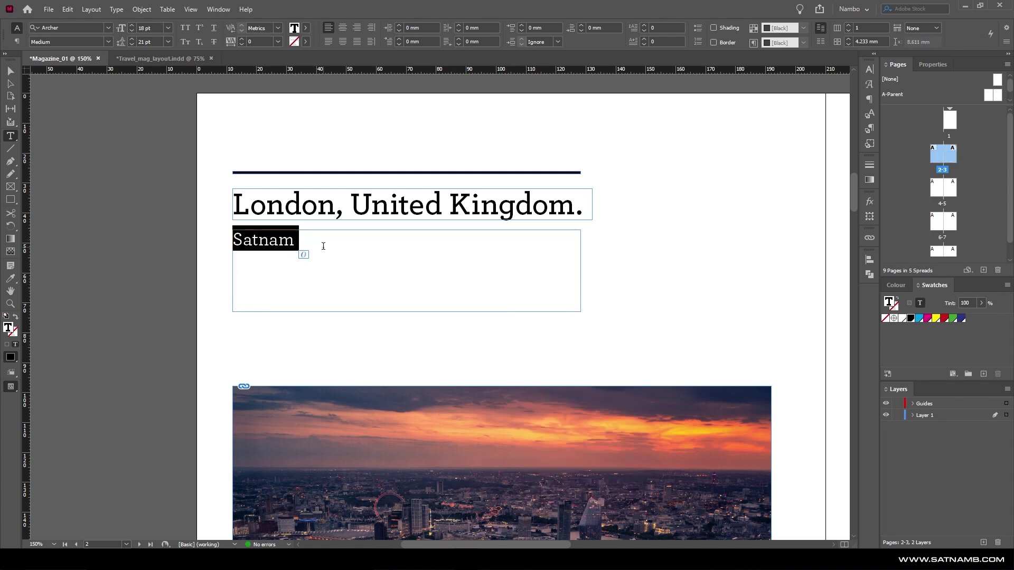
type("Satnamb")
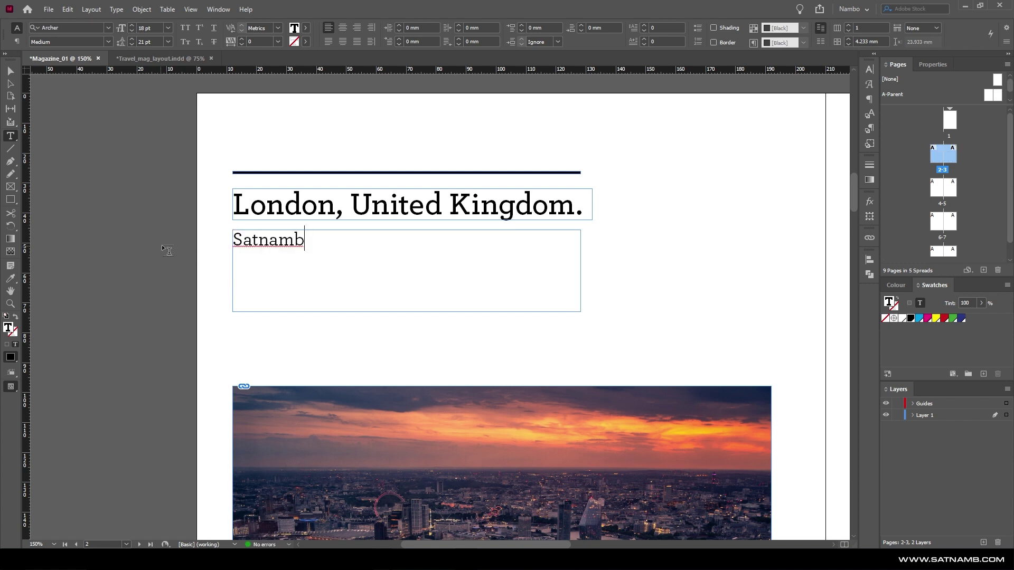
right_click(249, 242)
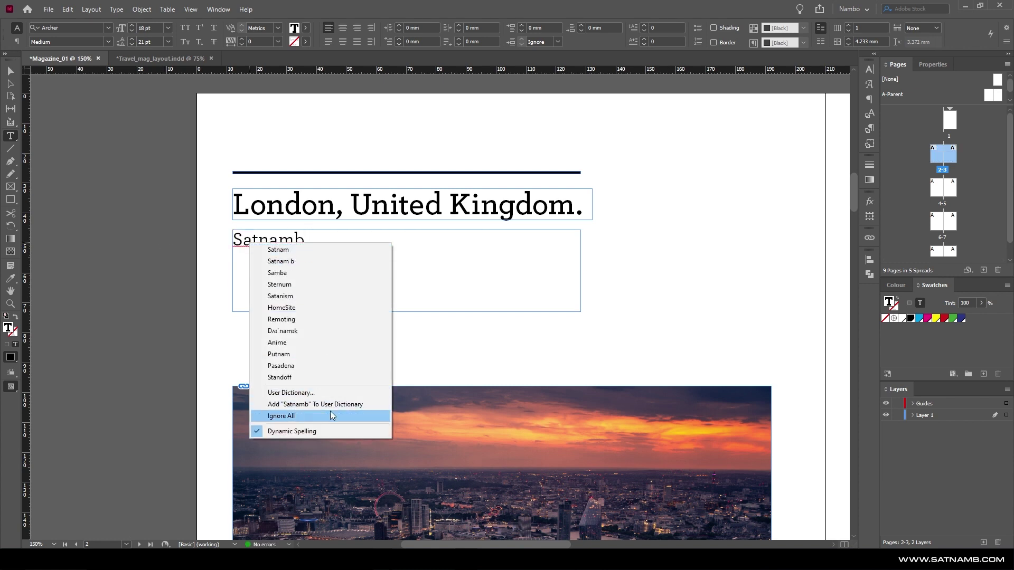
left_click(374, 404)
key("ctrl+a")
key("BackSpace")
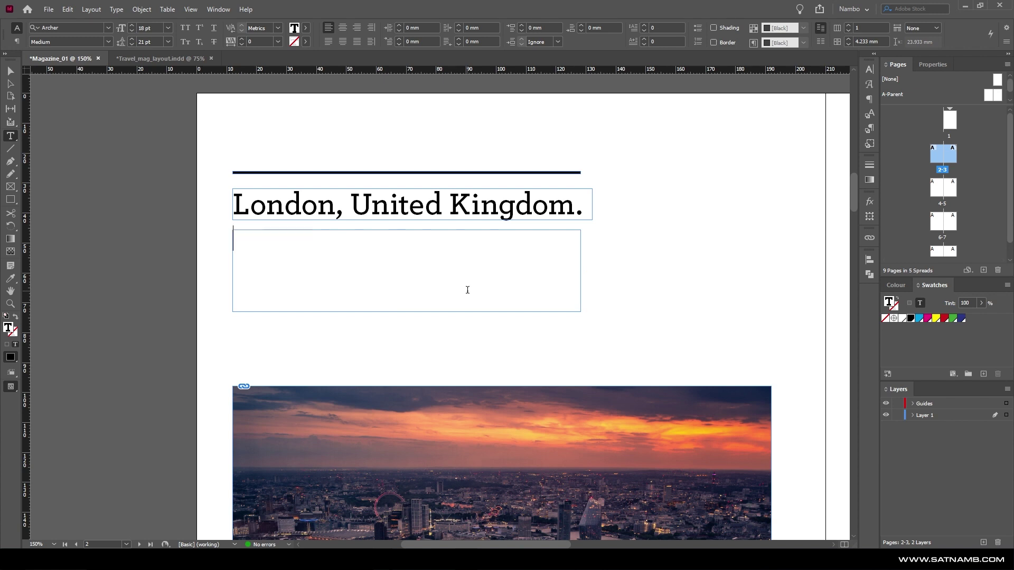
In Autocorrect preferences, change the mfn correction to 'my full name test auto correct'.
left_click(72, 10)
mouse_move(134, 324)
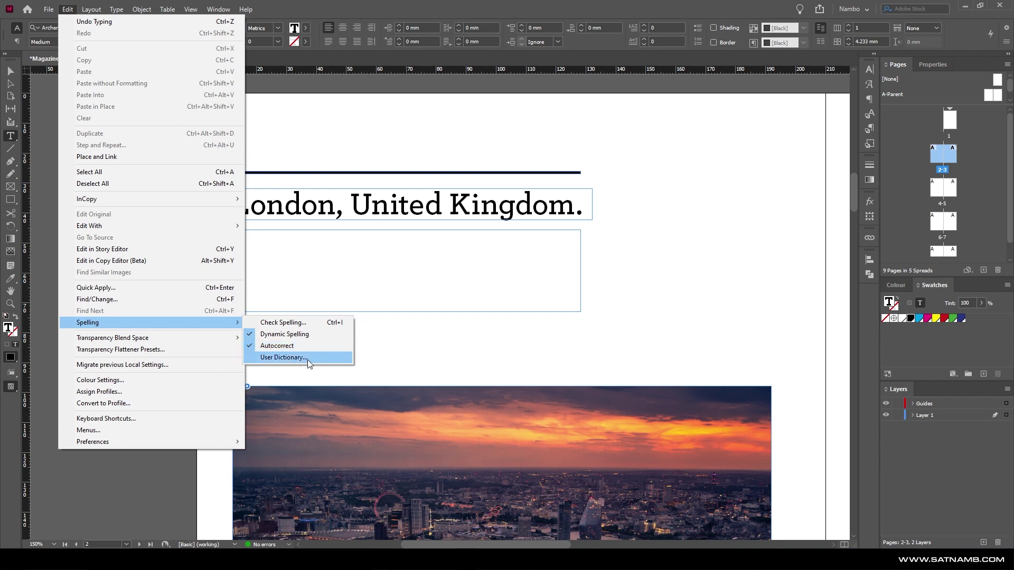
mouse_move(152, 447)
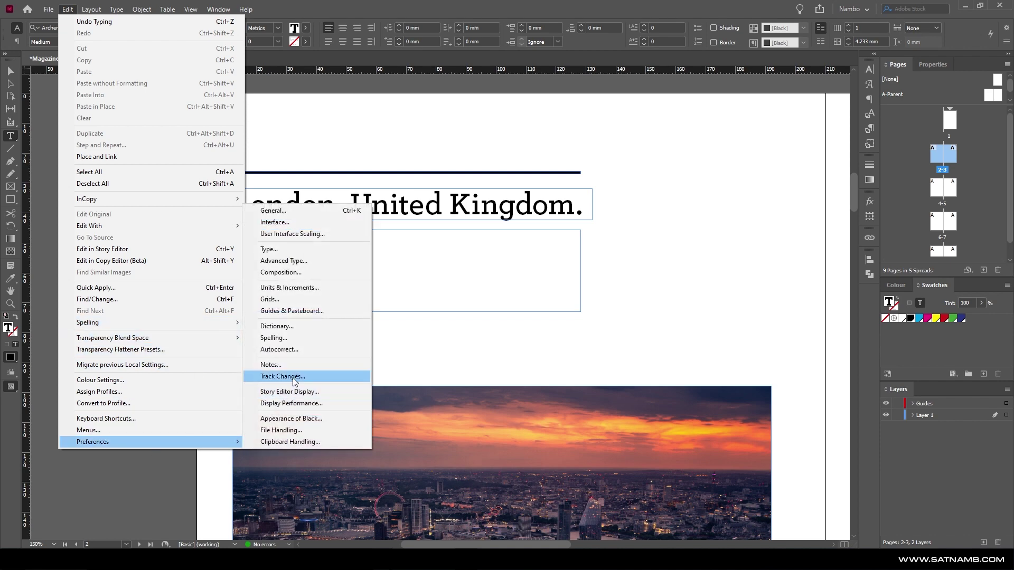
left_click(300, 349)
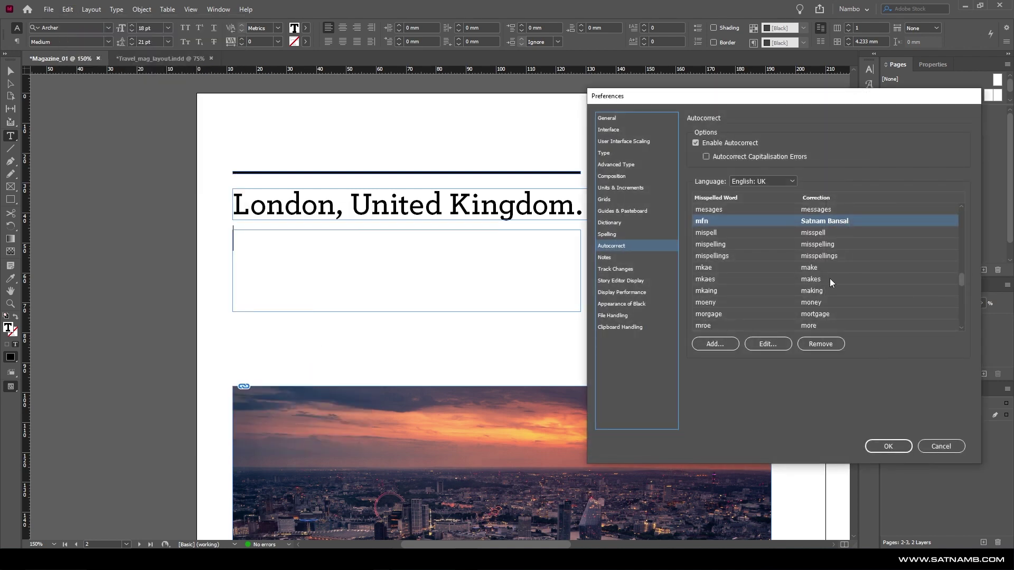
scroll(707, 222, "up", 3)
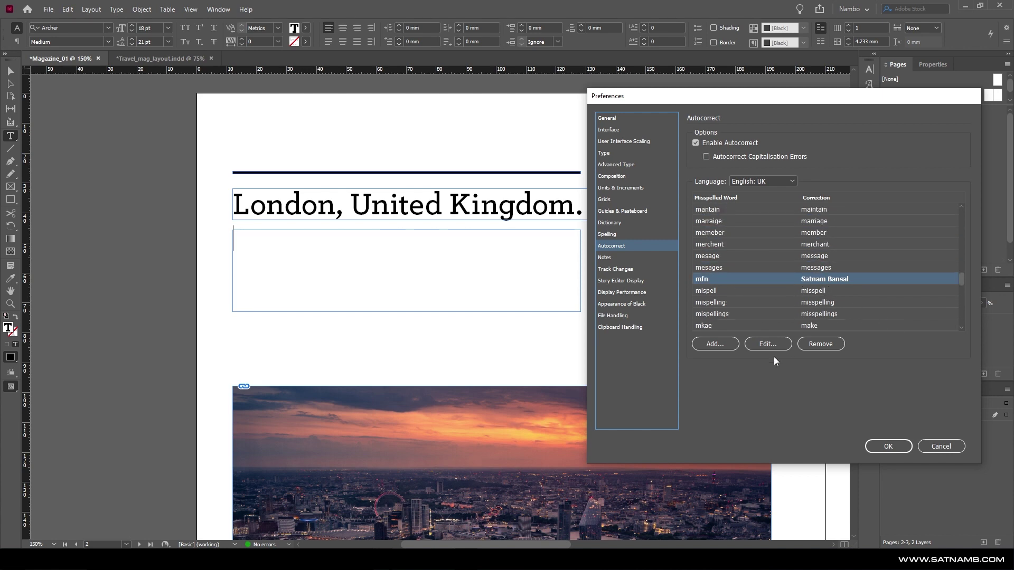
left_click(764, 344)
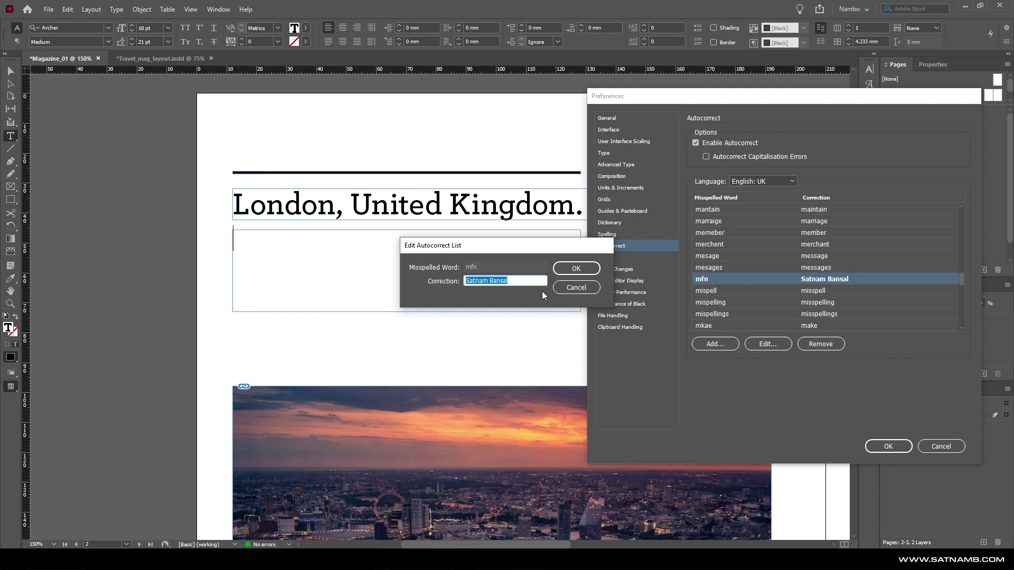
type("my fu")
type("ll name test auto correct")
left_click(555, 269)
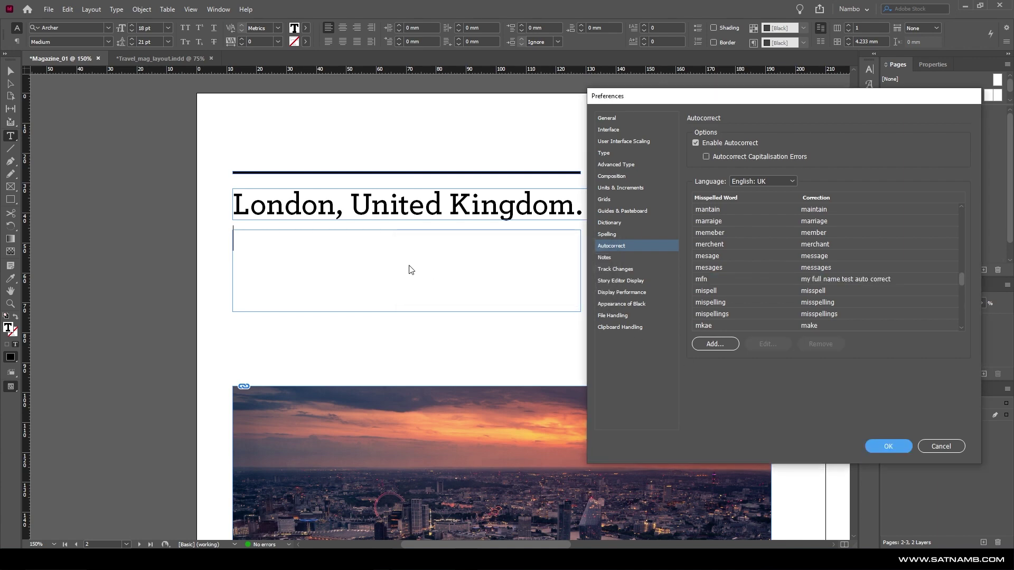
left_click(890, 448)
Test the mfn expansion, then replace it with a sentence about adding your own dictionary content.
type("m")
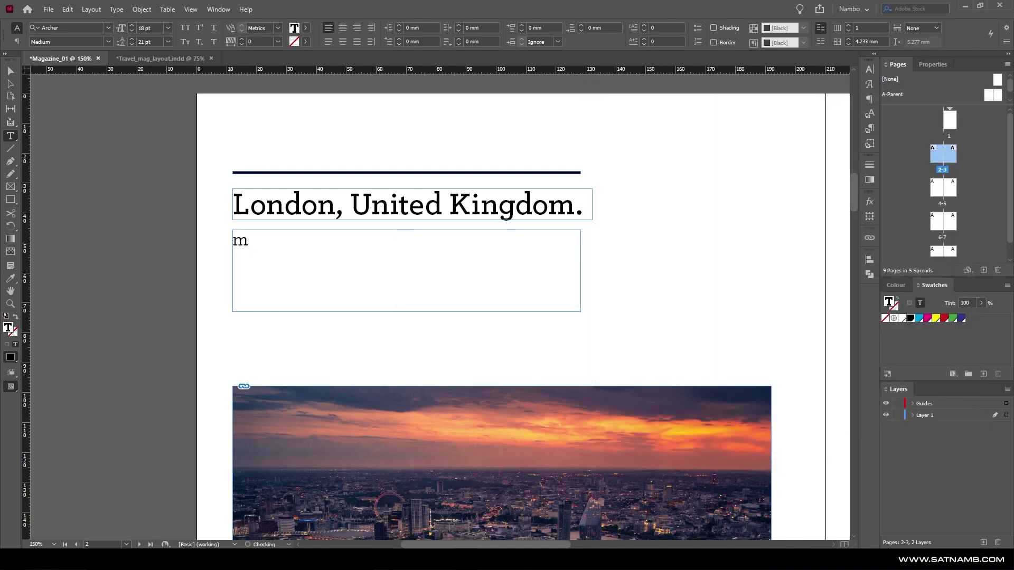
type("fn")
key("ctrl+a")
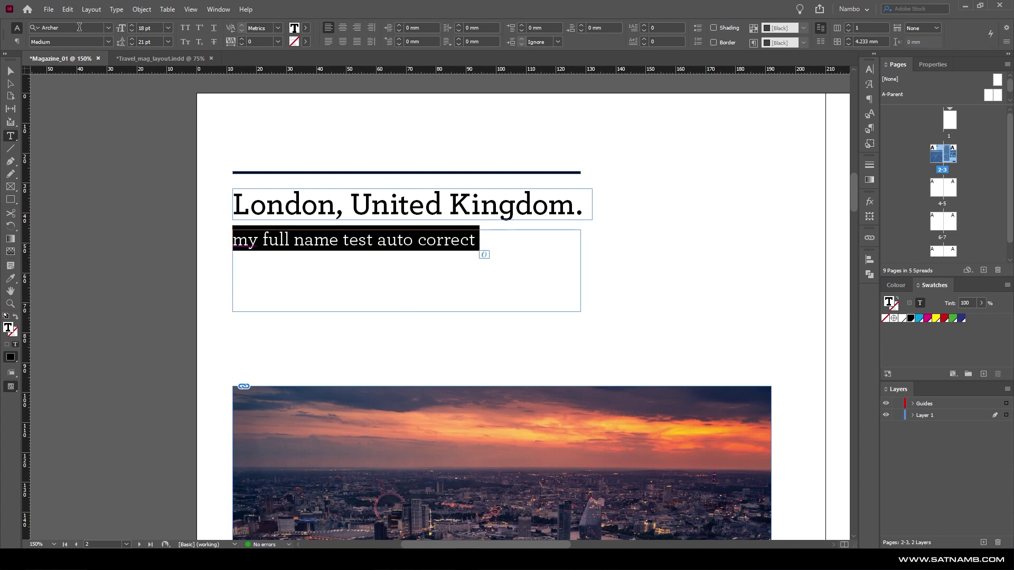
type("the only prob")
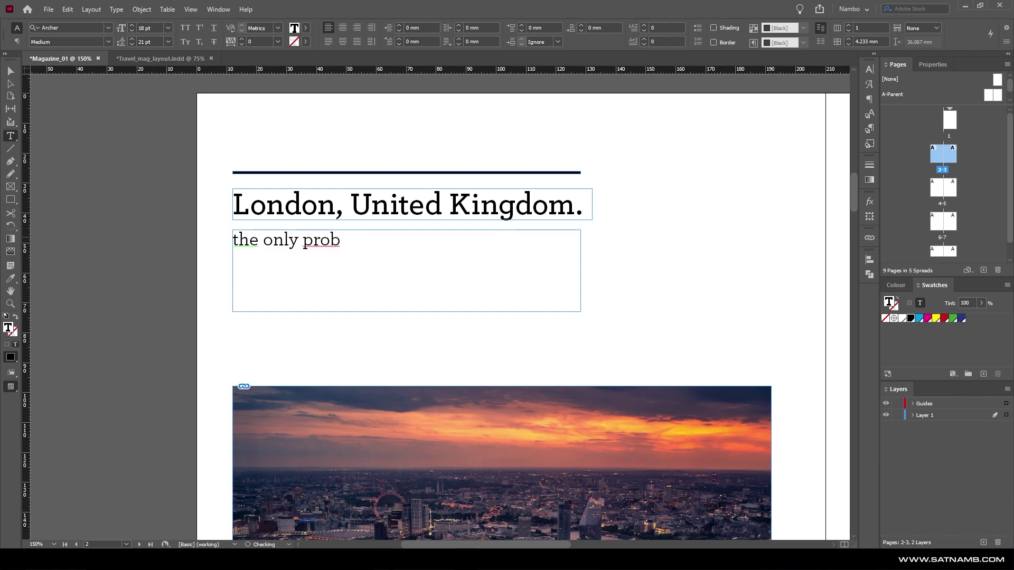
type("elm ")
type("is you must")
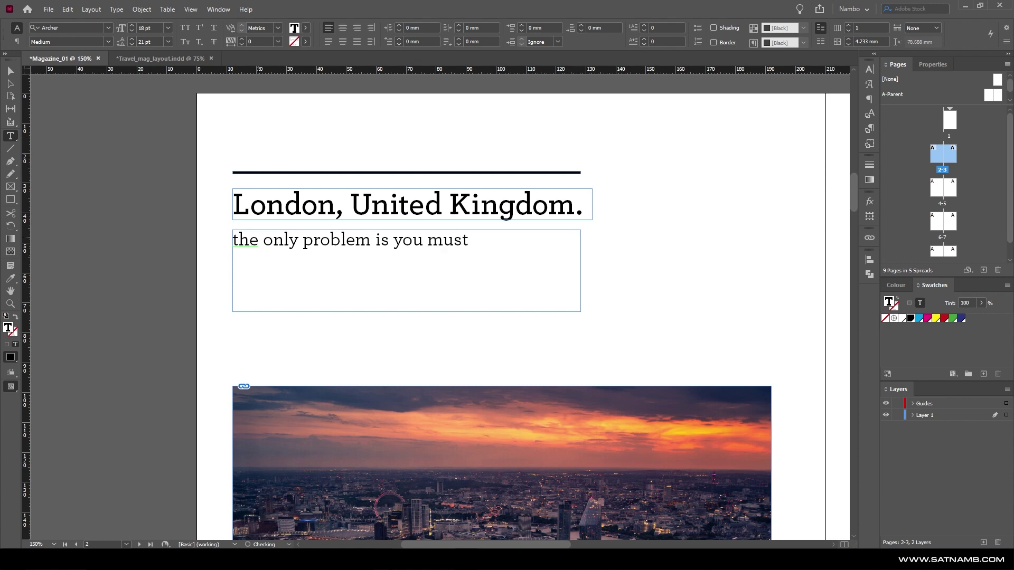
type(" type out the wordnig.")
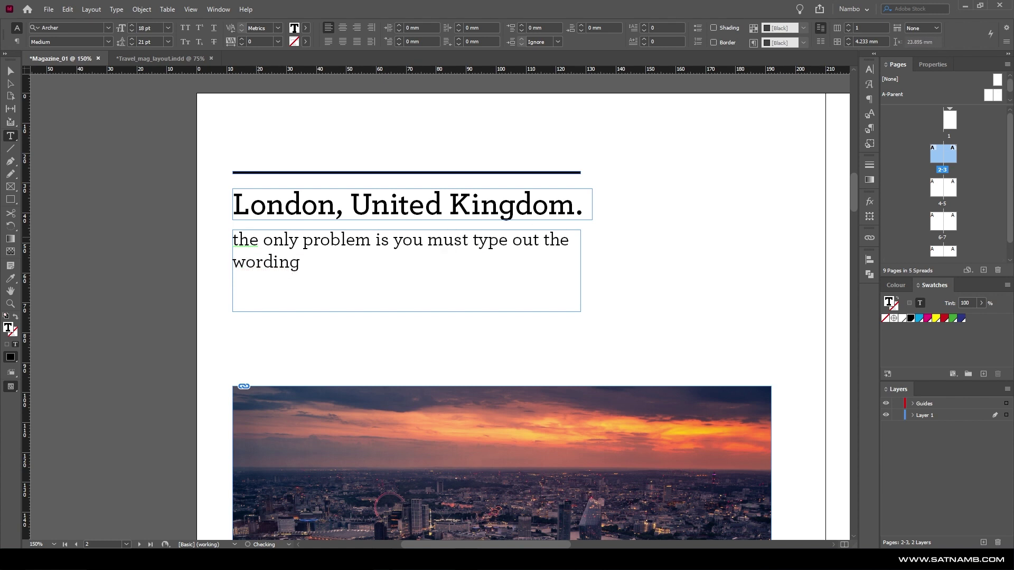
type("inside indesign. ")
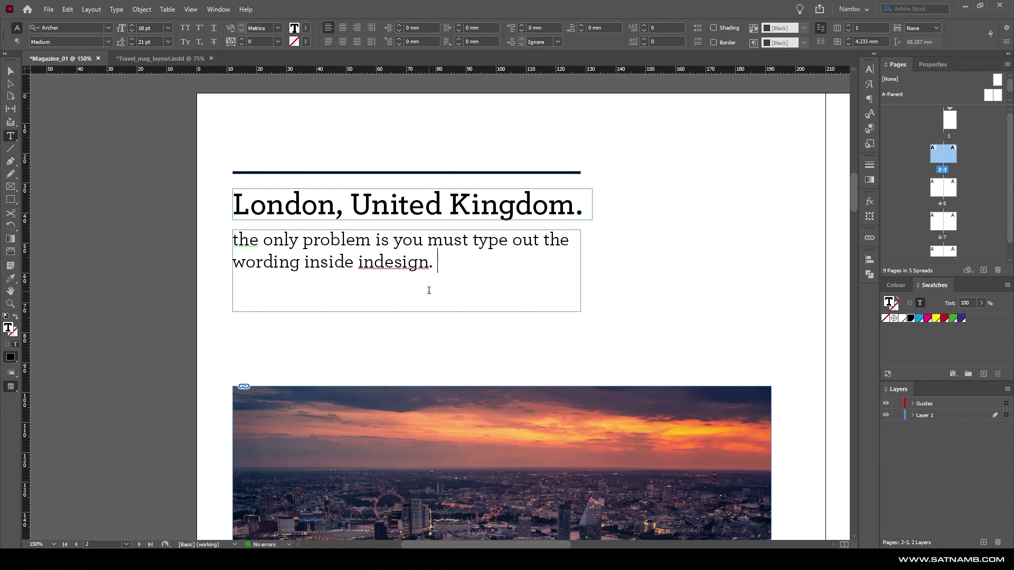
type("the dictionary is not expansi")
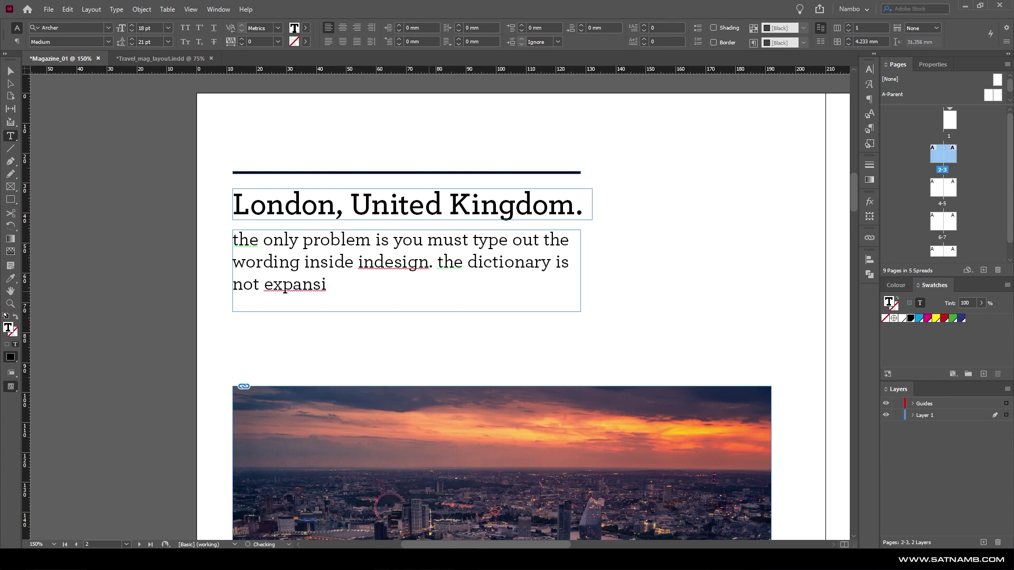
type("ve so you must add in your w")
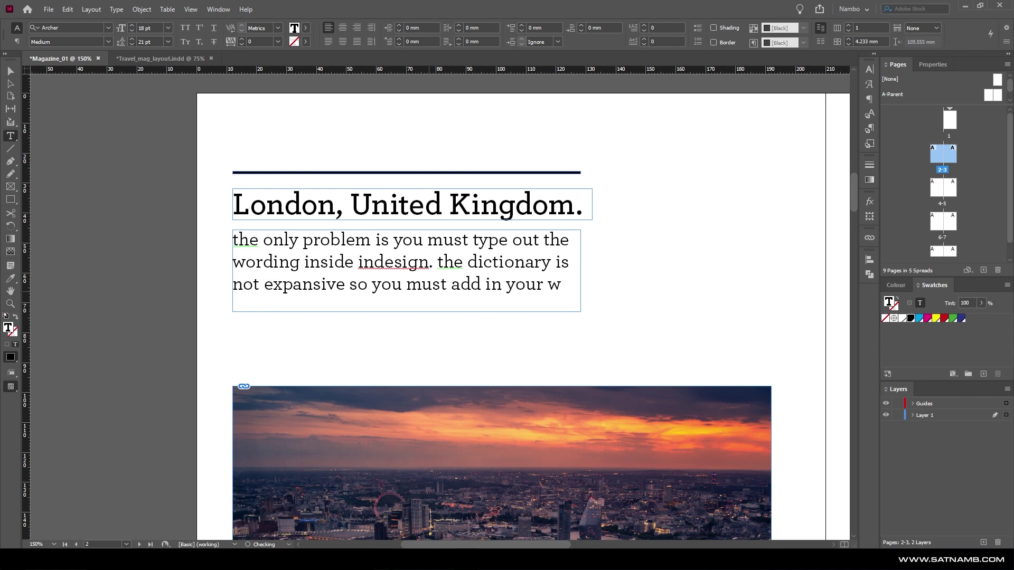
key("BackSpace")
type("own content to make it work for the way")
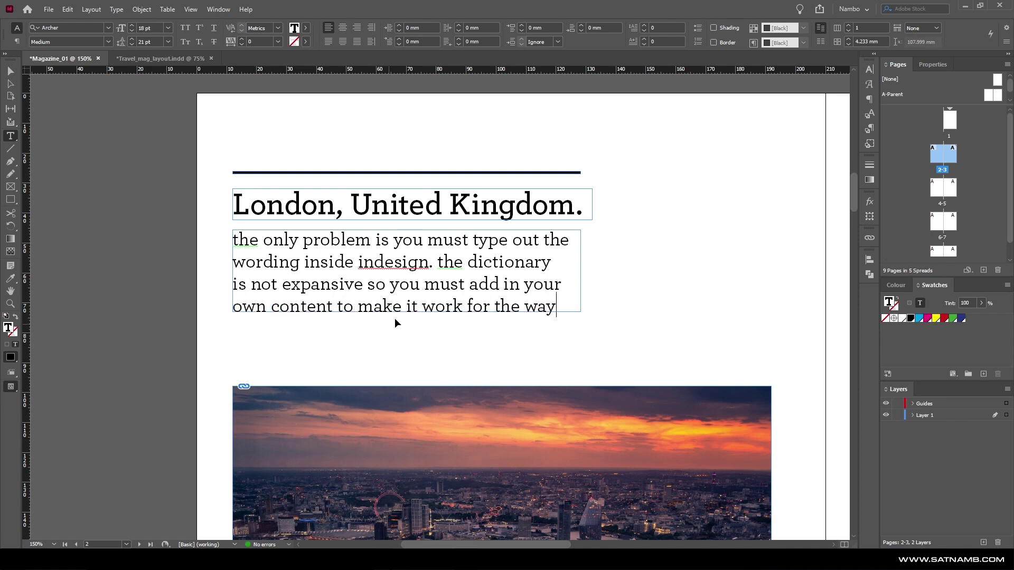
type(" you type.")
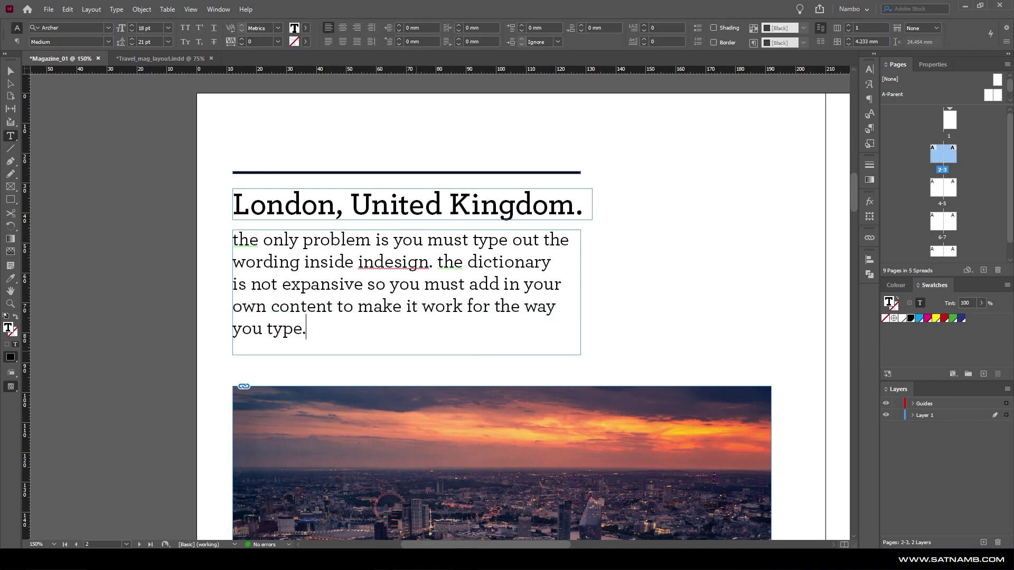